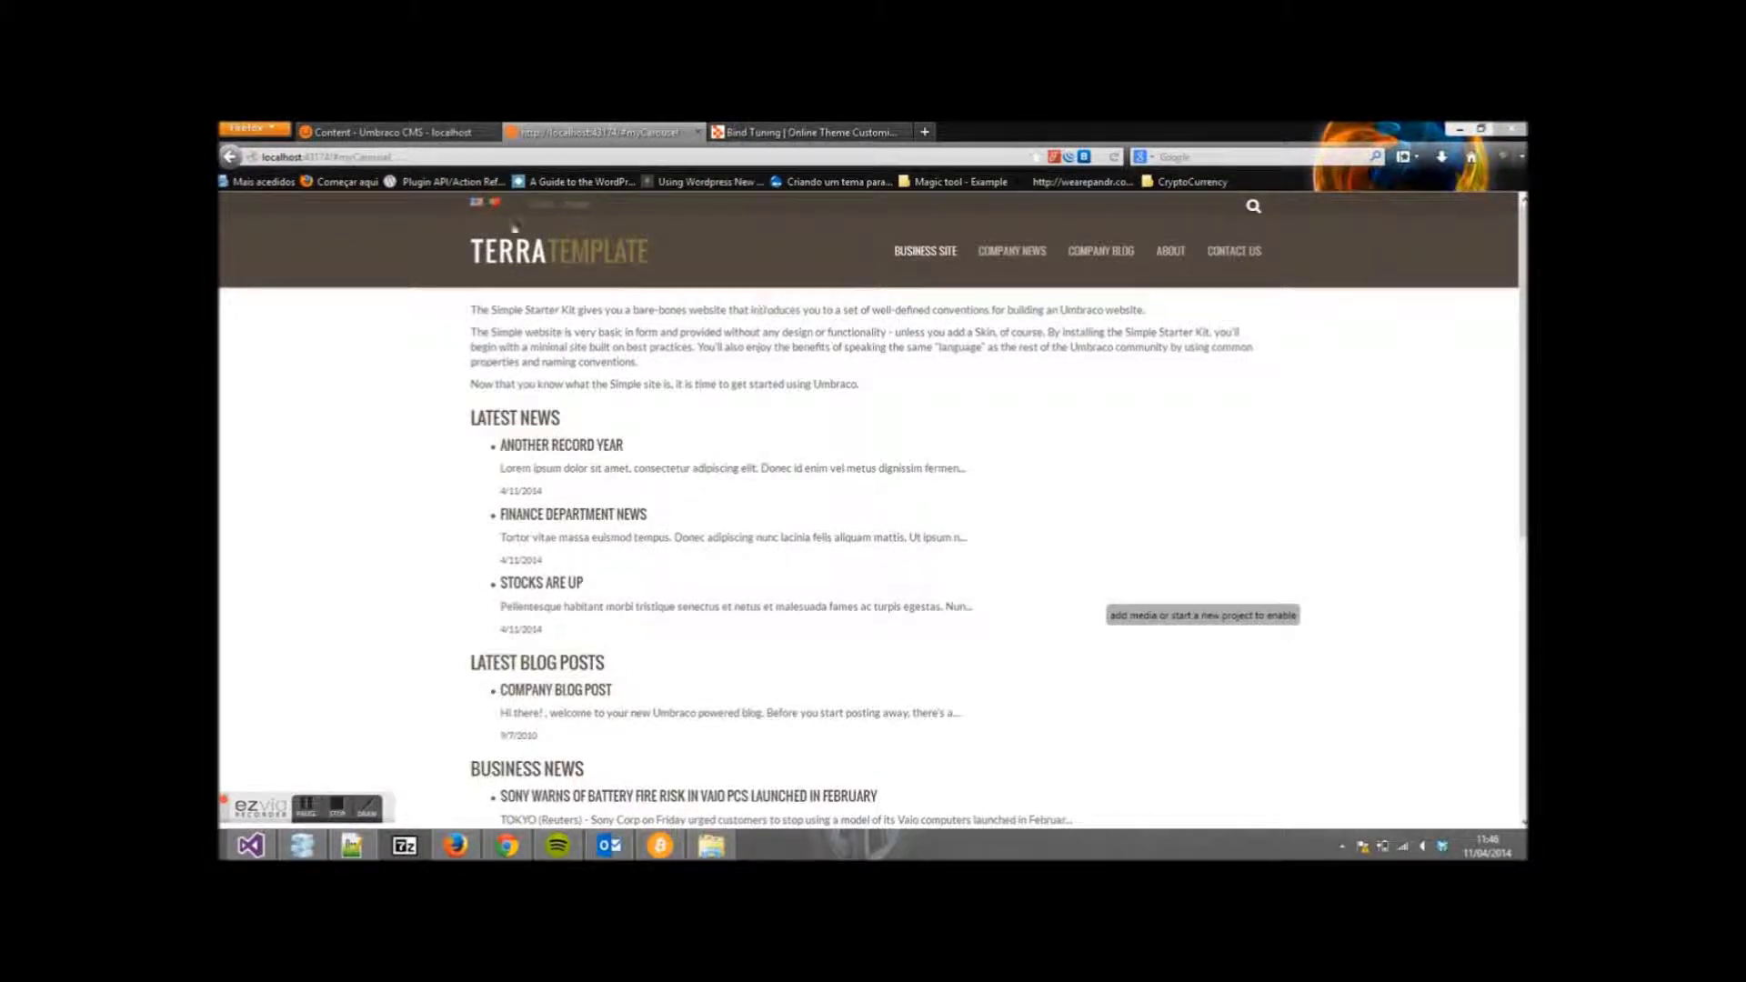
Step: Switch back to the Umbraco backoffice Content section with the Start Here dashboard
left_click(325, 136)
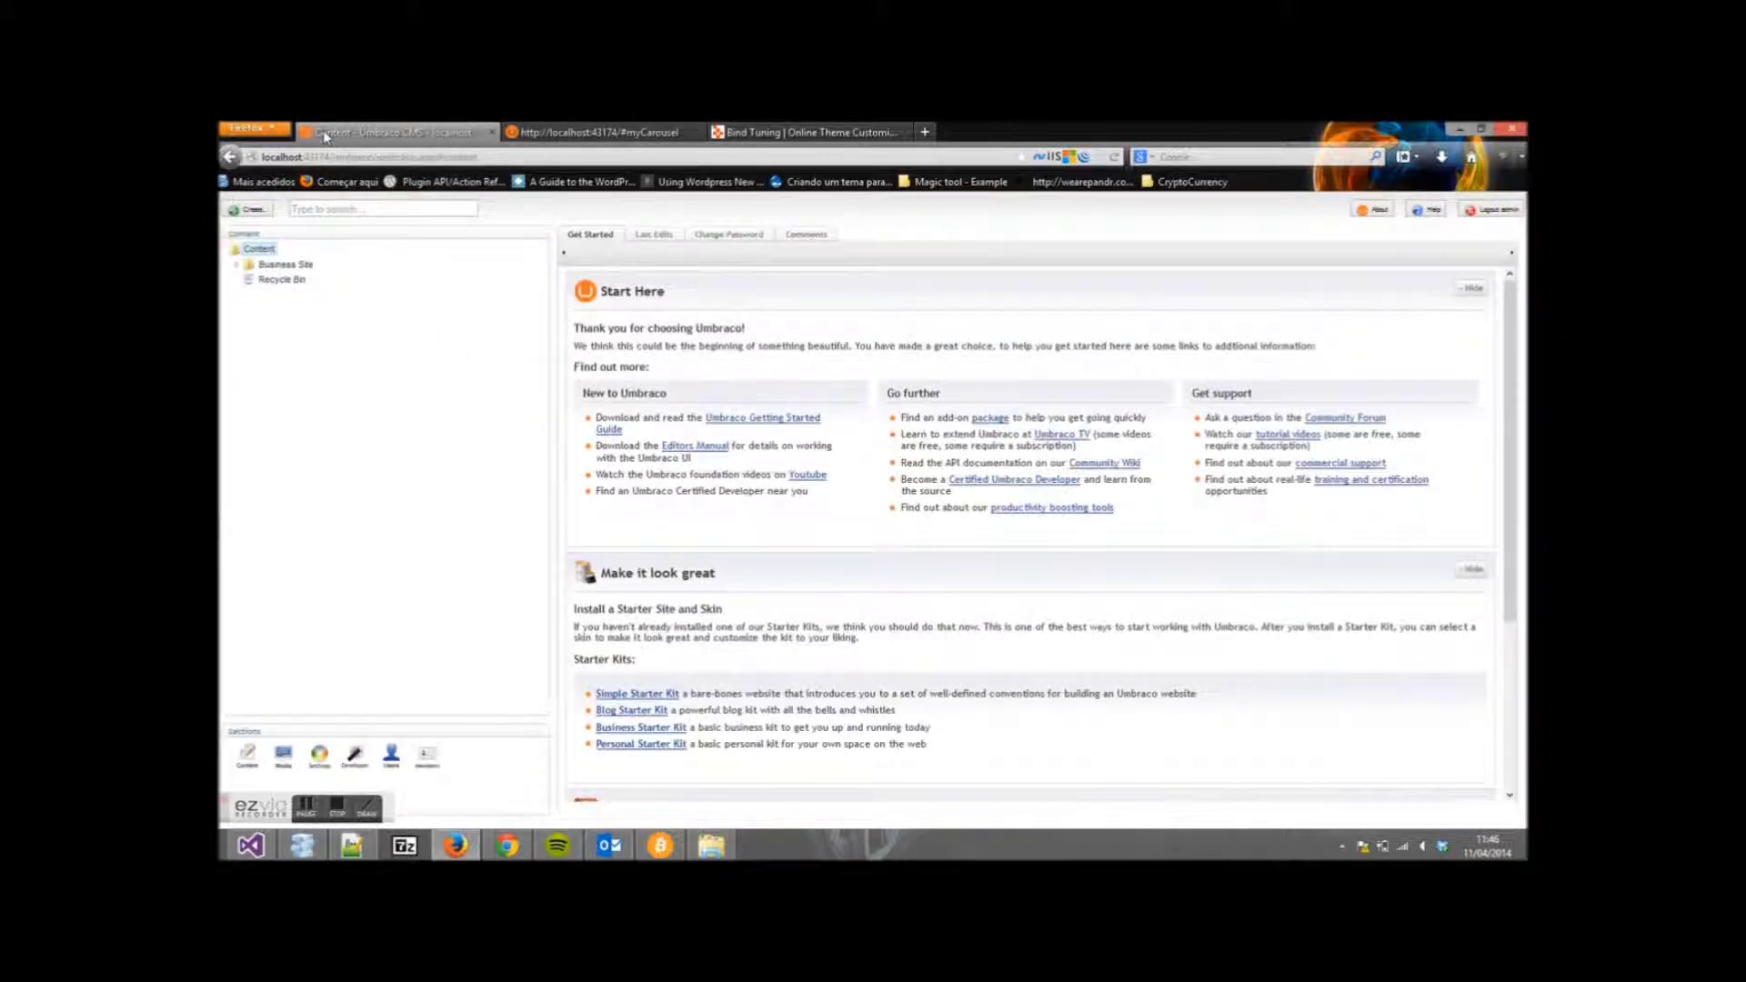
Step: Check that the Business Site page's Properties tab uses the Business Homepage template
left_click(288, 265)
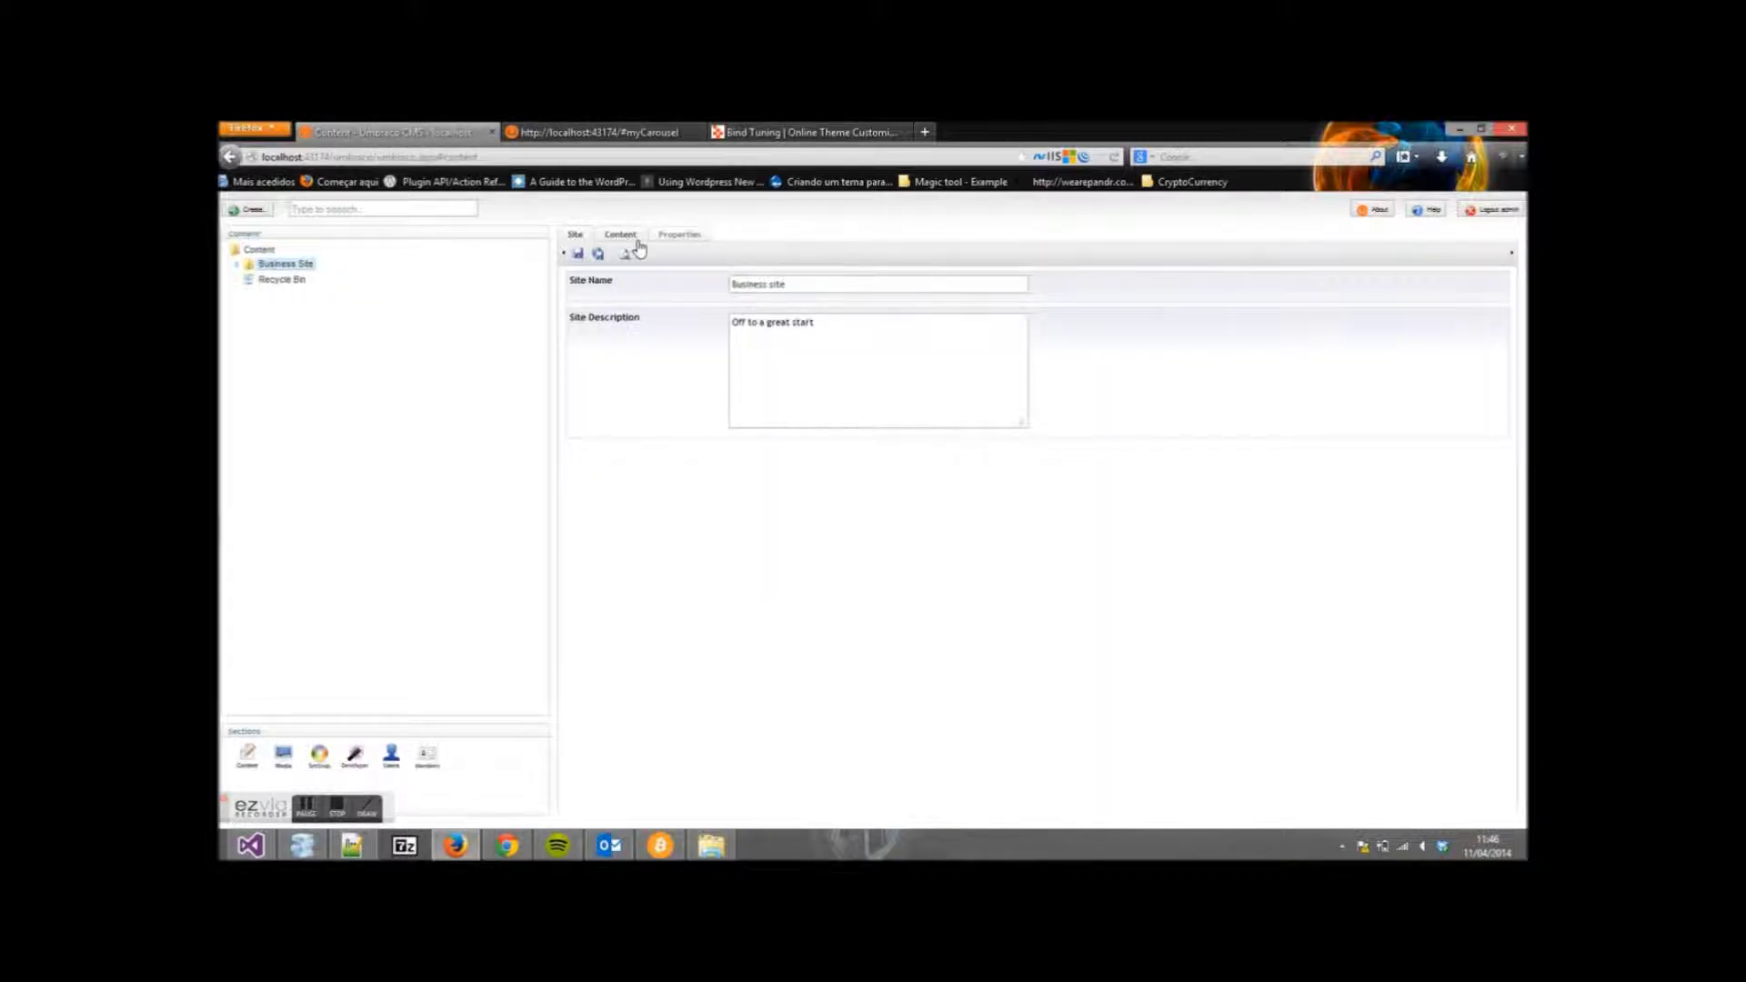
left_click(622, 235)
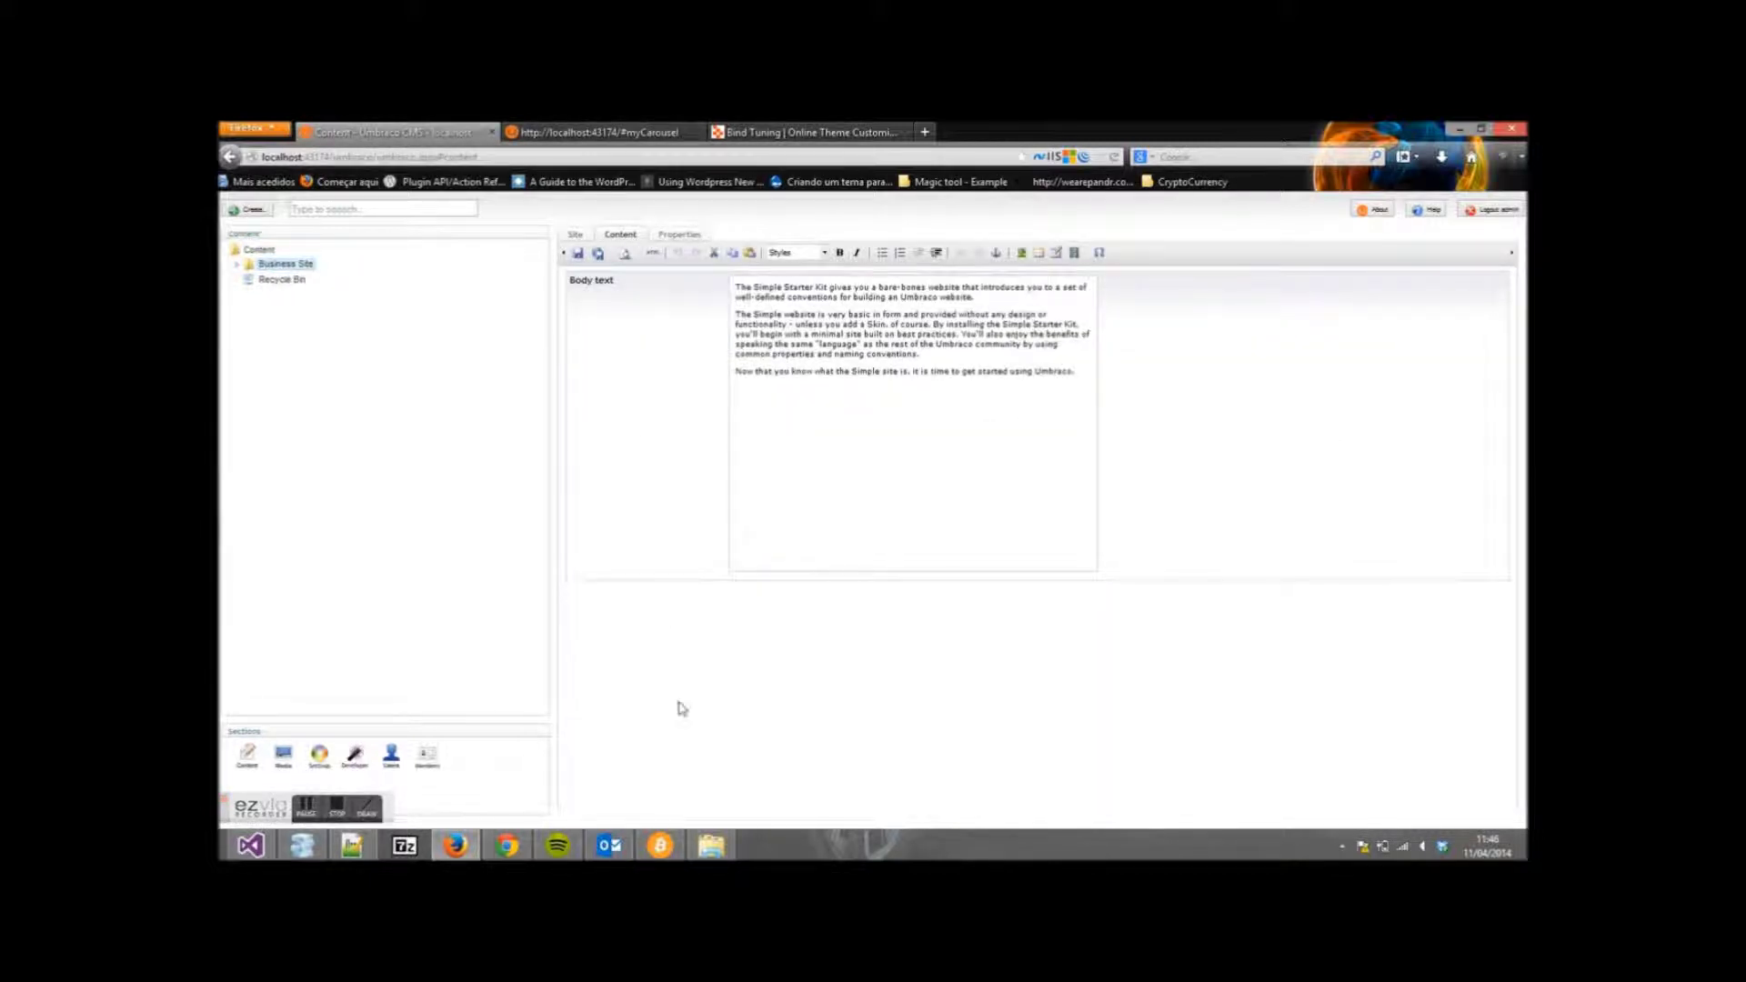
left_click(673, 236)
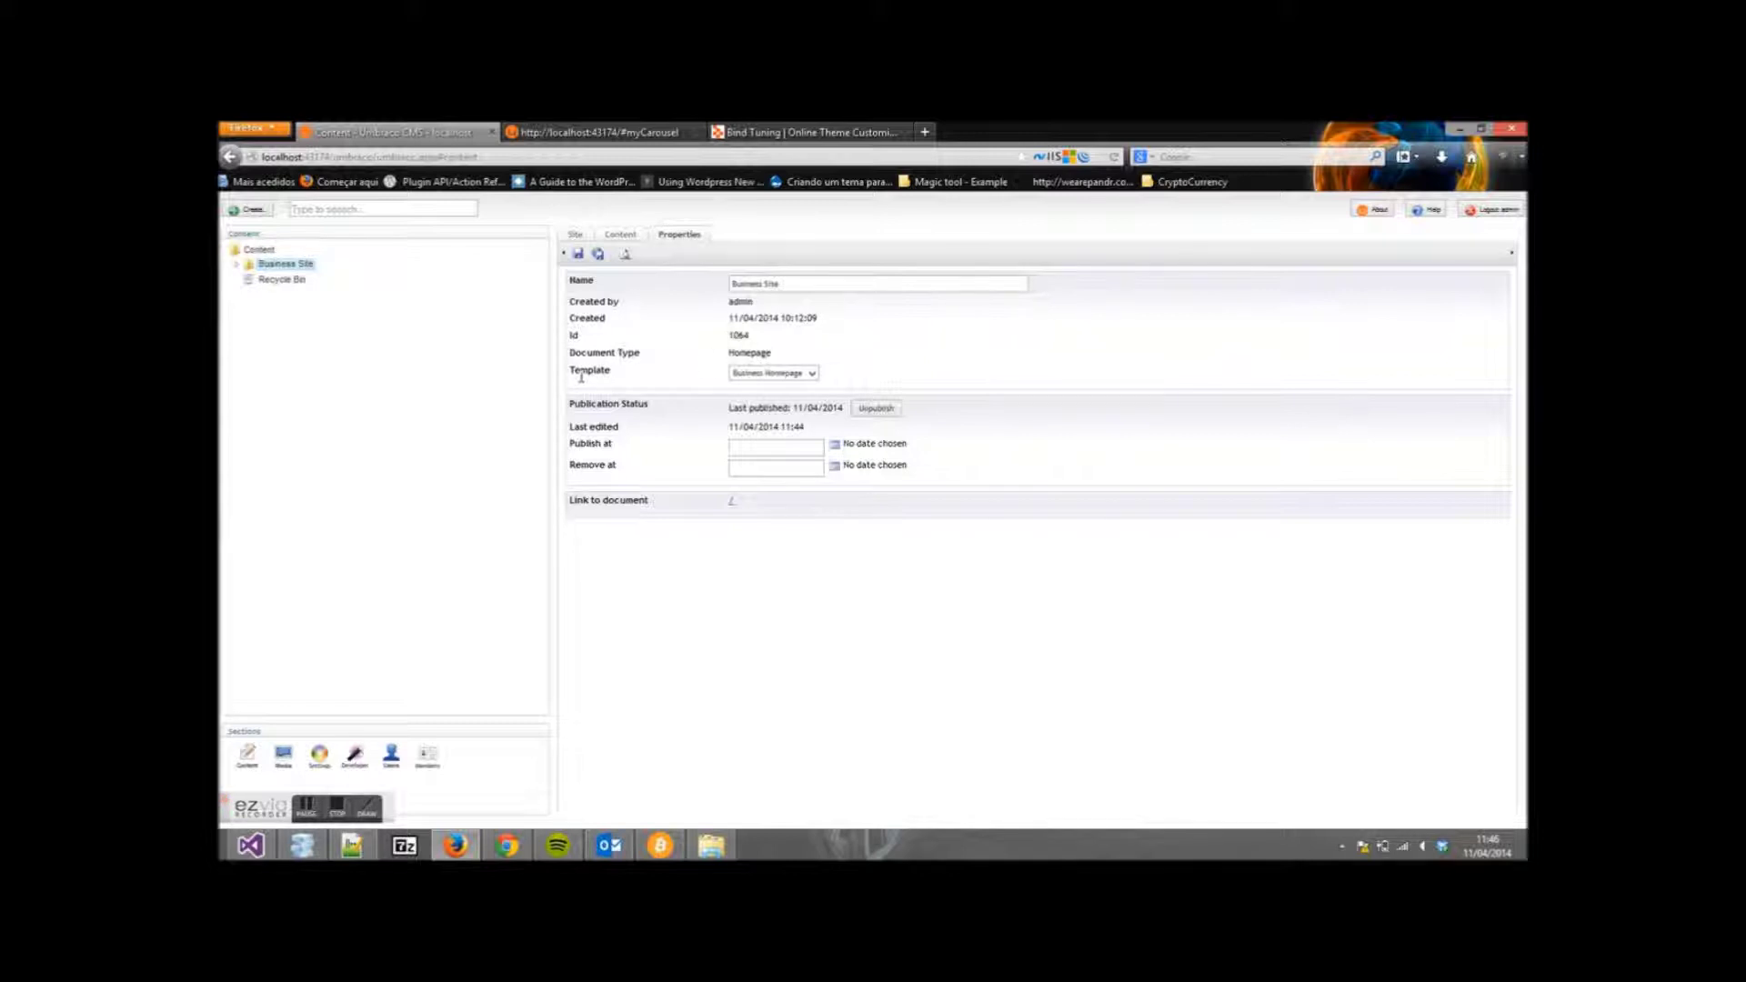
left_click(759, 376)
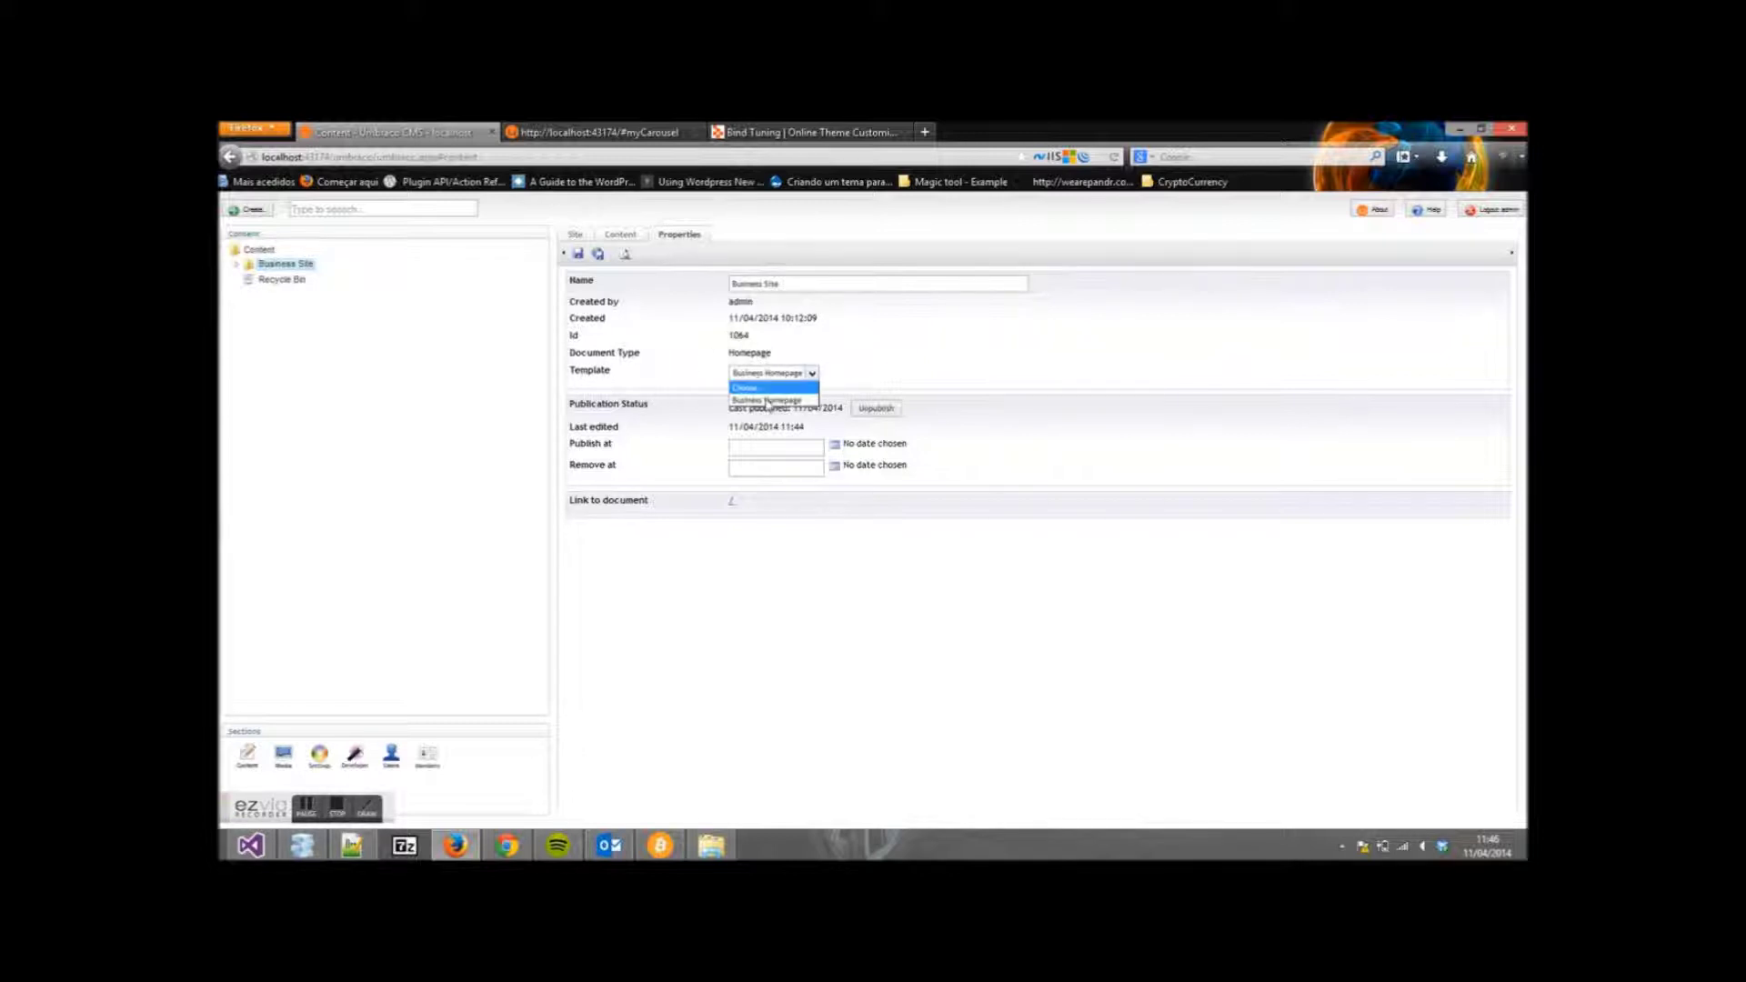
left_click(770, 410)
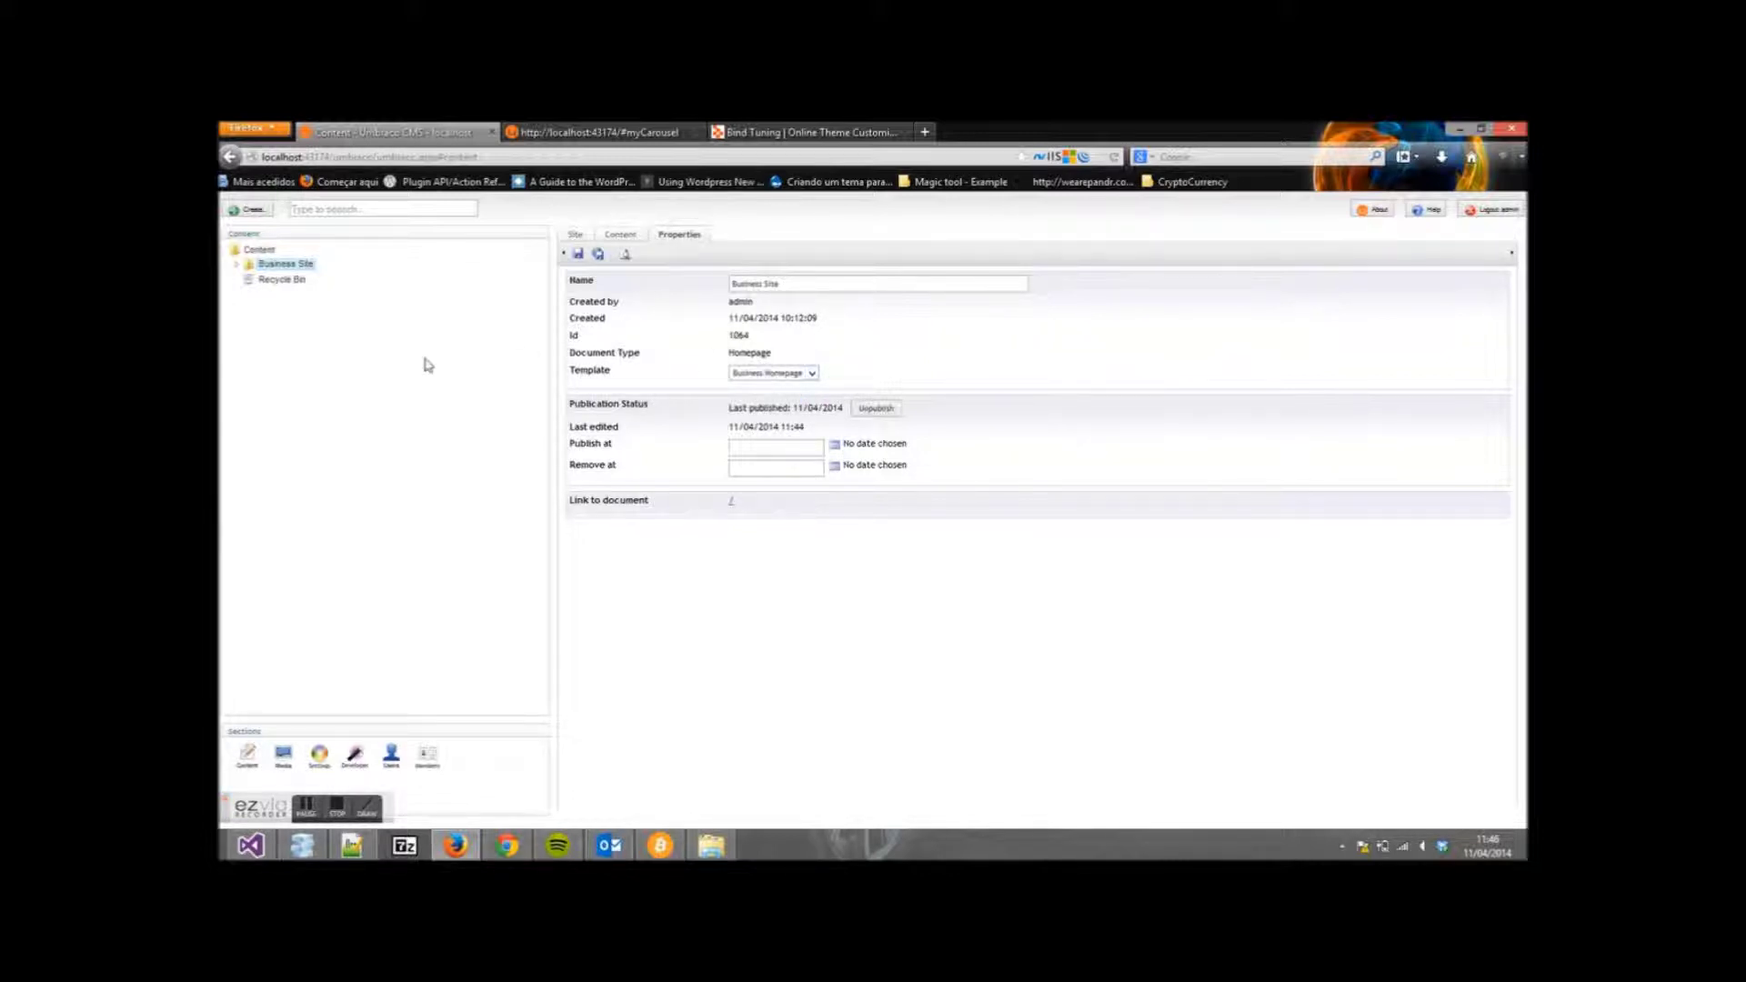
left_click(320, 751)
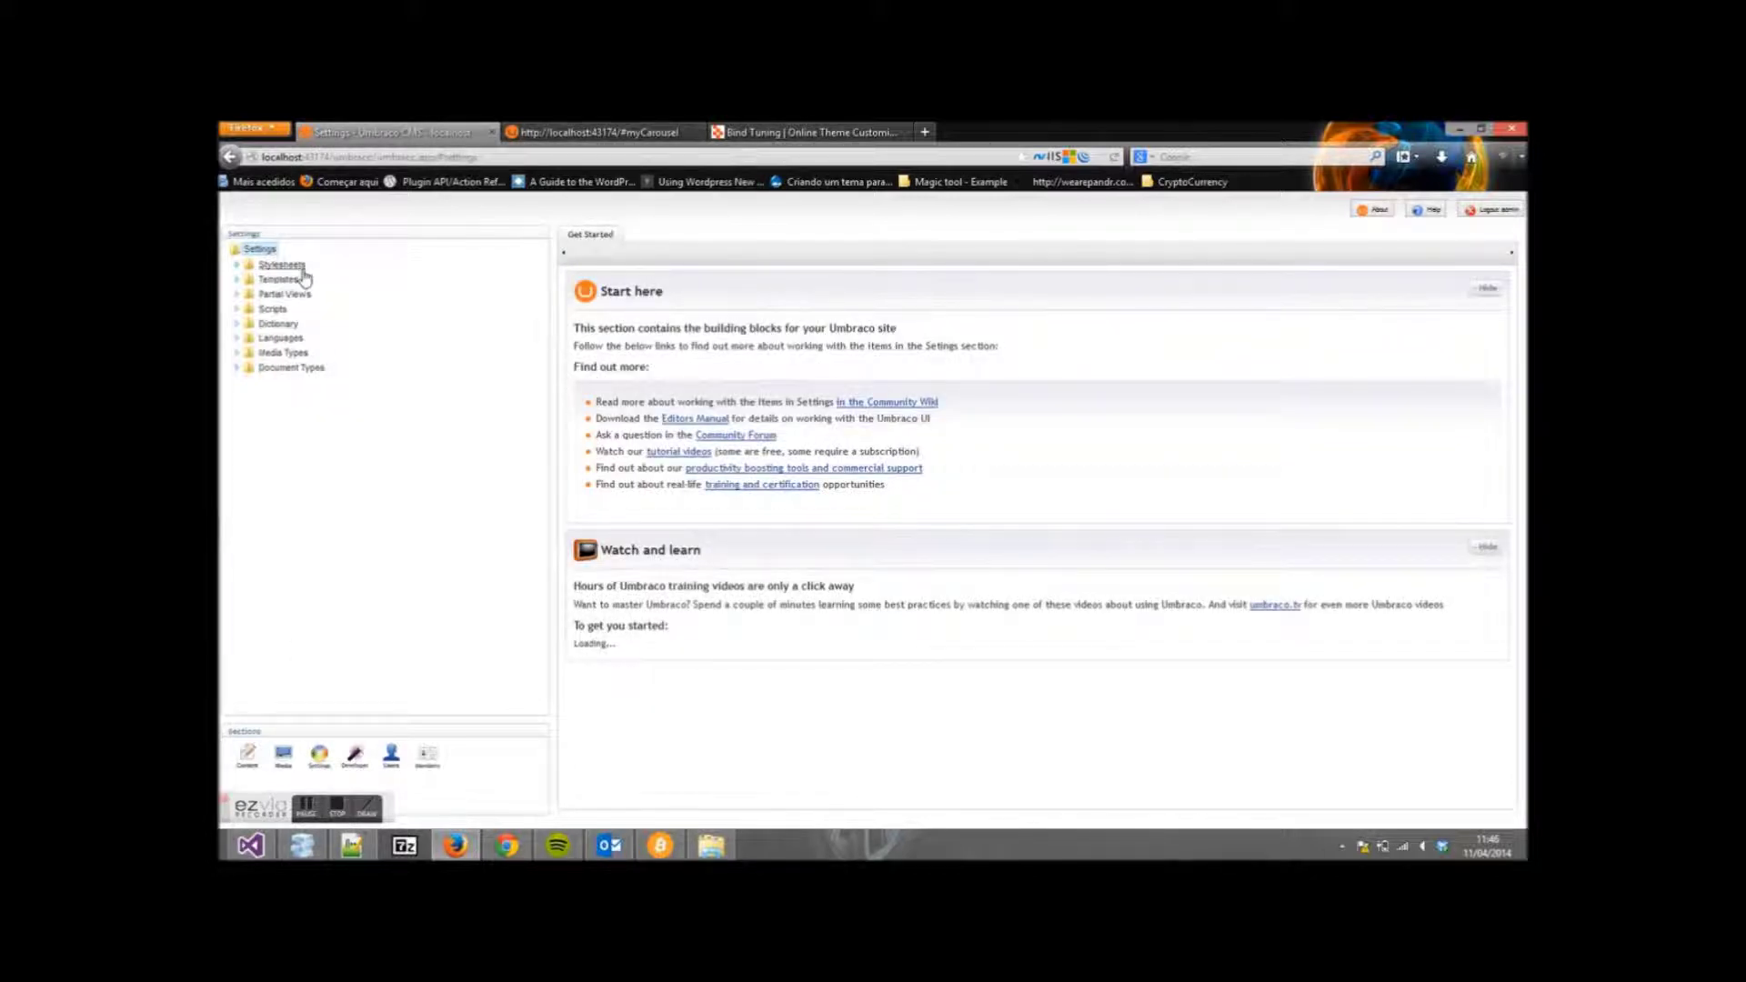
Step: In the Business Homepage template, add a SLIDER ZONE line after the Master directive
left_click(238, 280)
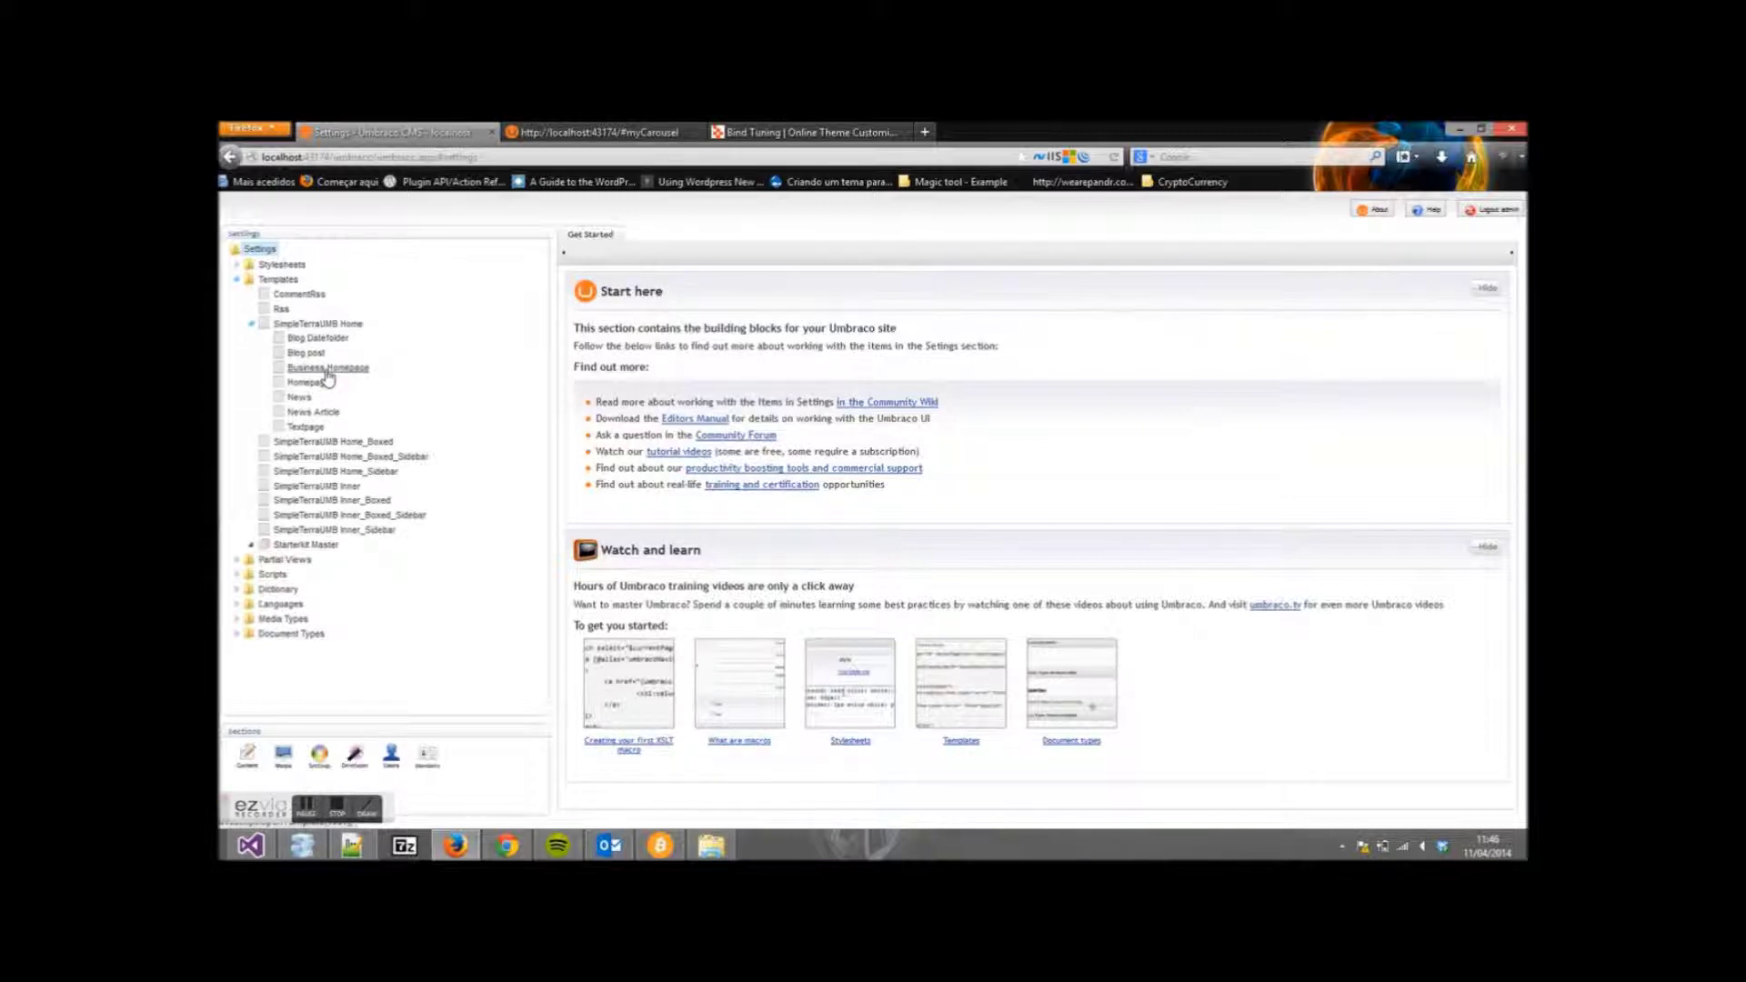
left_click(328, 375)
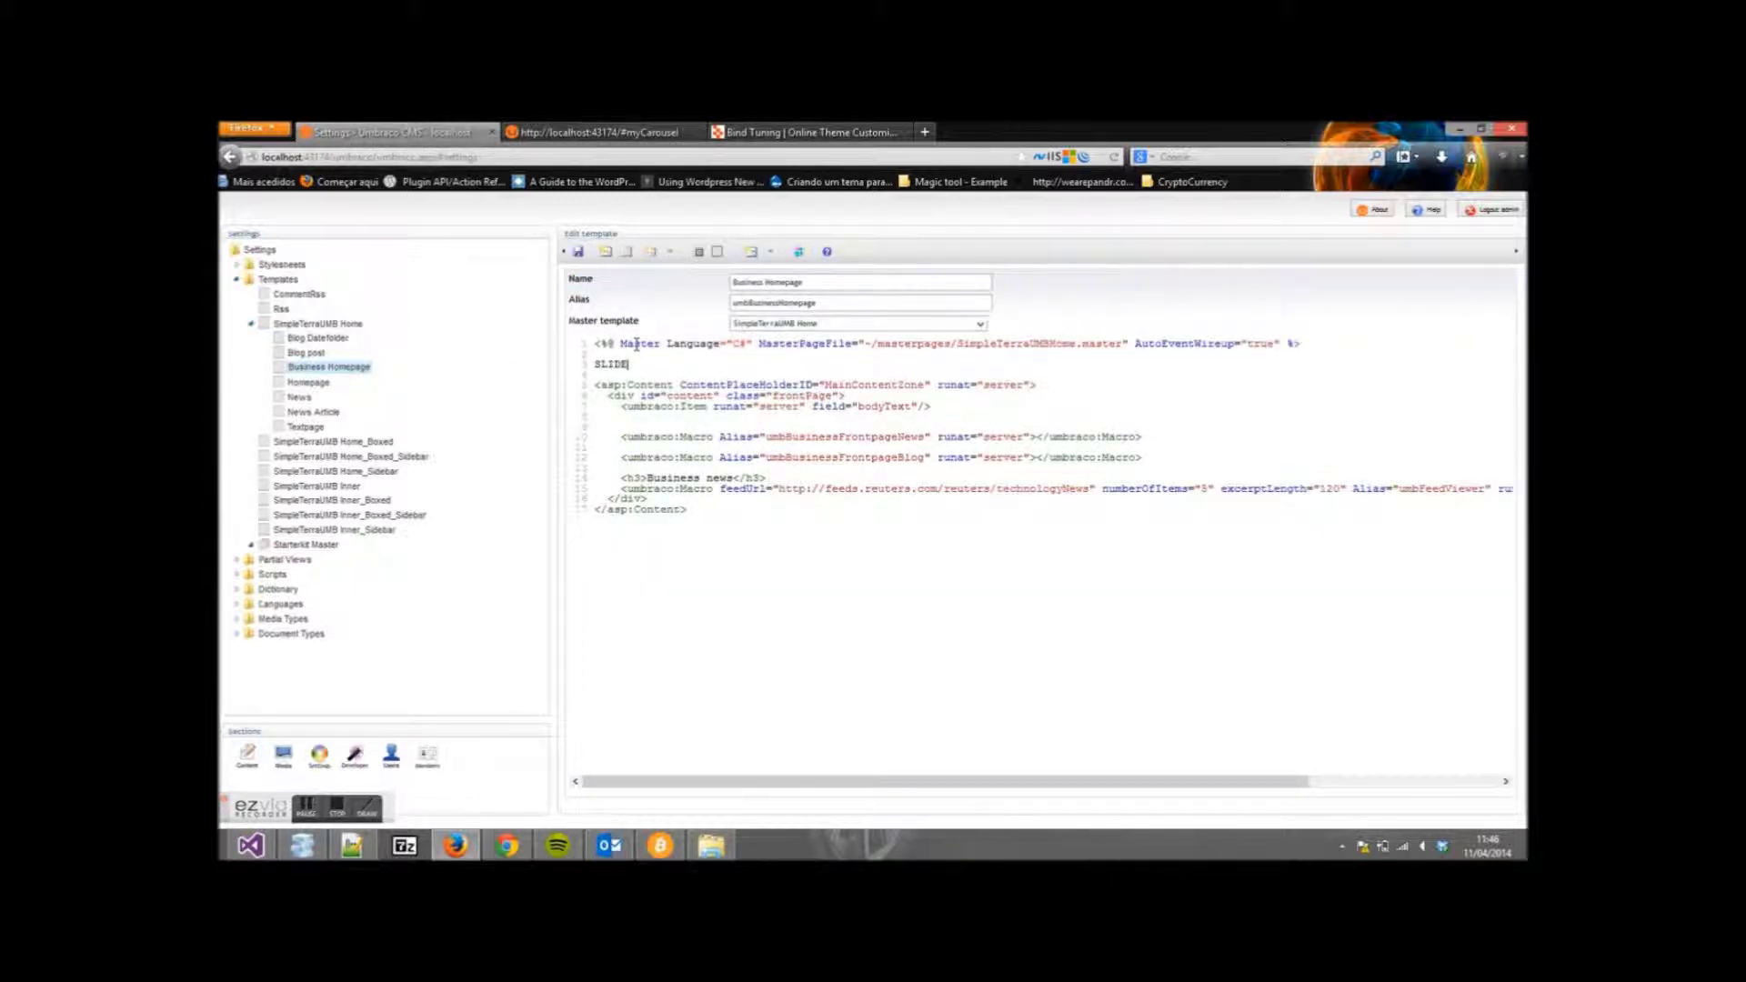
type("R ZONE")
left_click(352, 845)
Step: Copy the three-line asp:Content HomeSliderZone snippet rendering sliderText from Notepad++
left_click(740, 300)
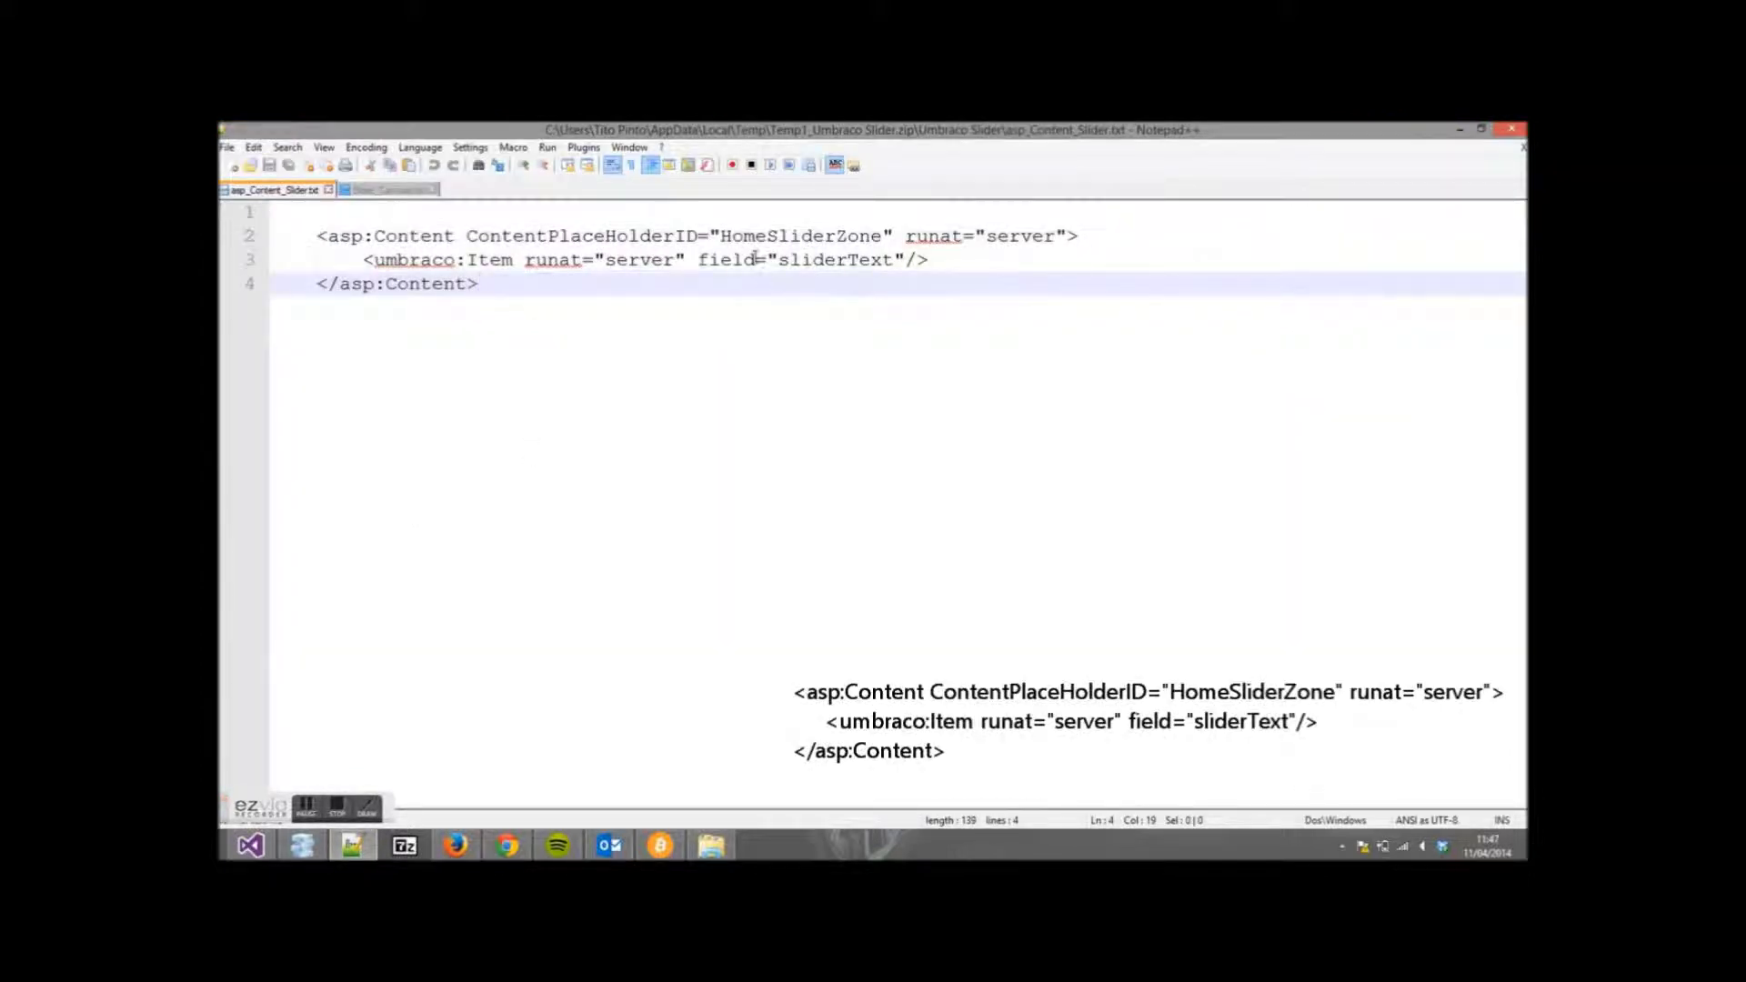
left_click_drag(722, 236, 884, 235)
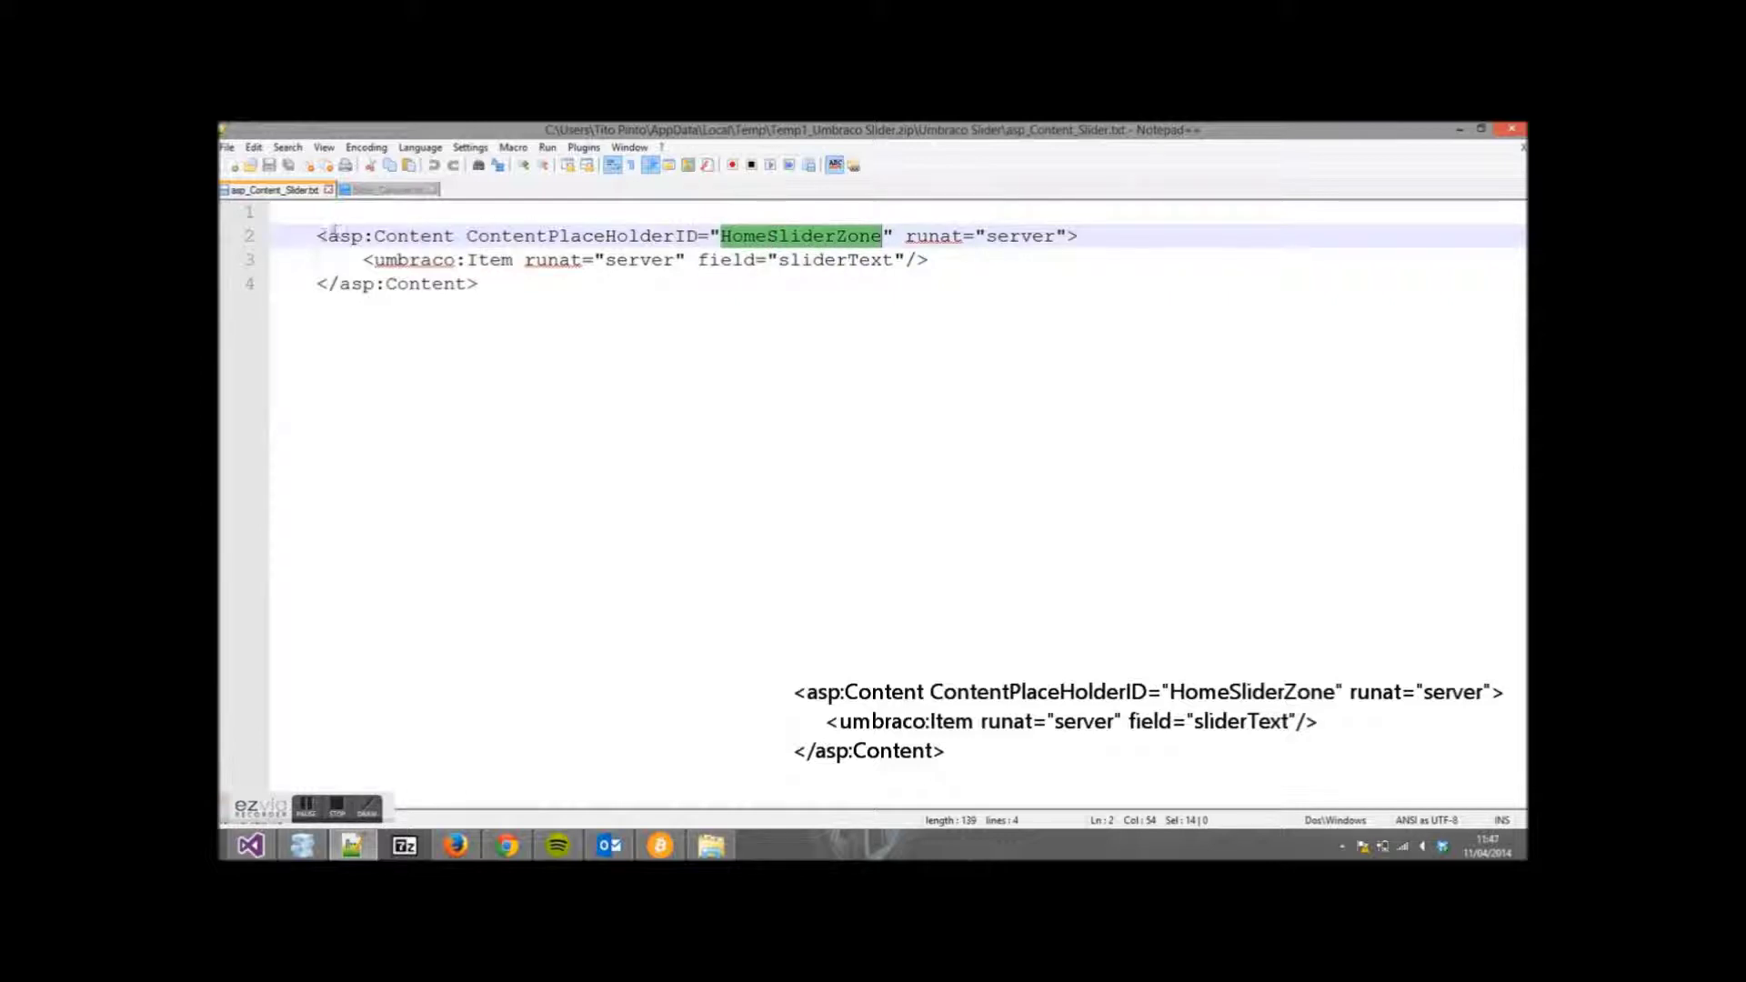
left_click_drag(318, 236, 493, 283)
key("ctrl+c")
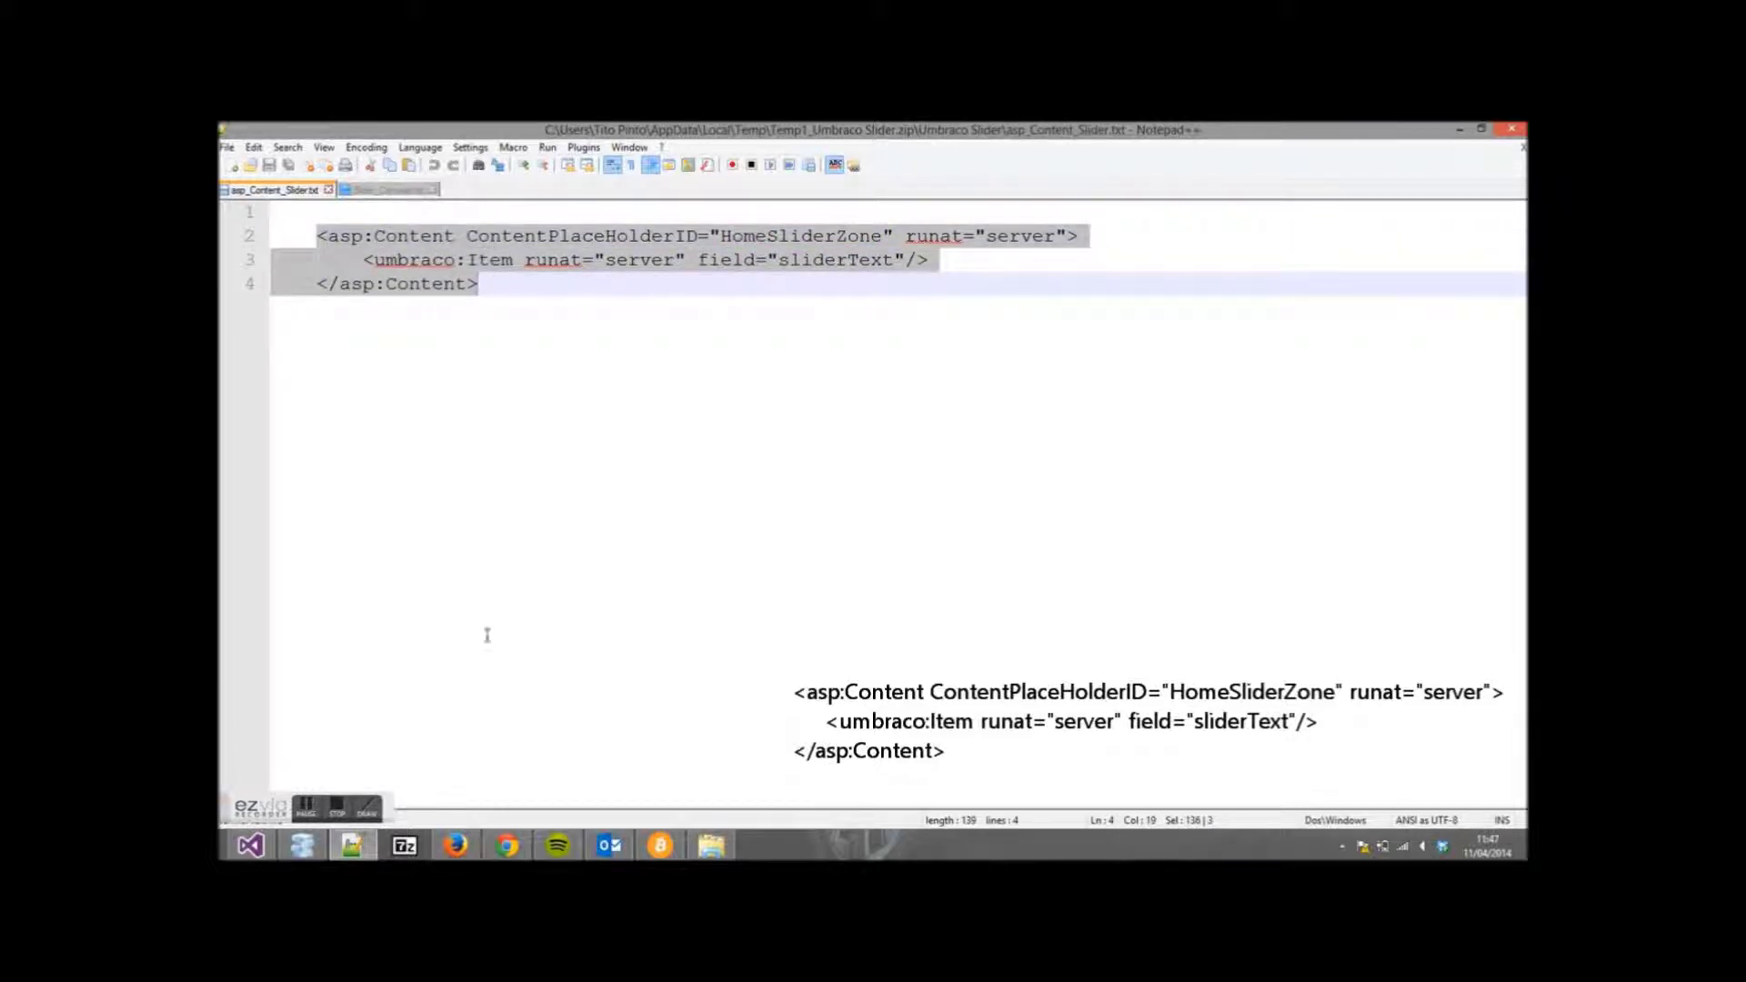
left_click(454, 845)
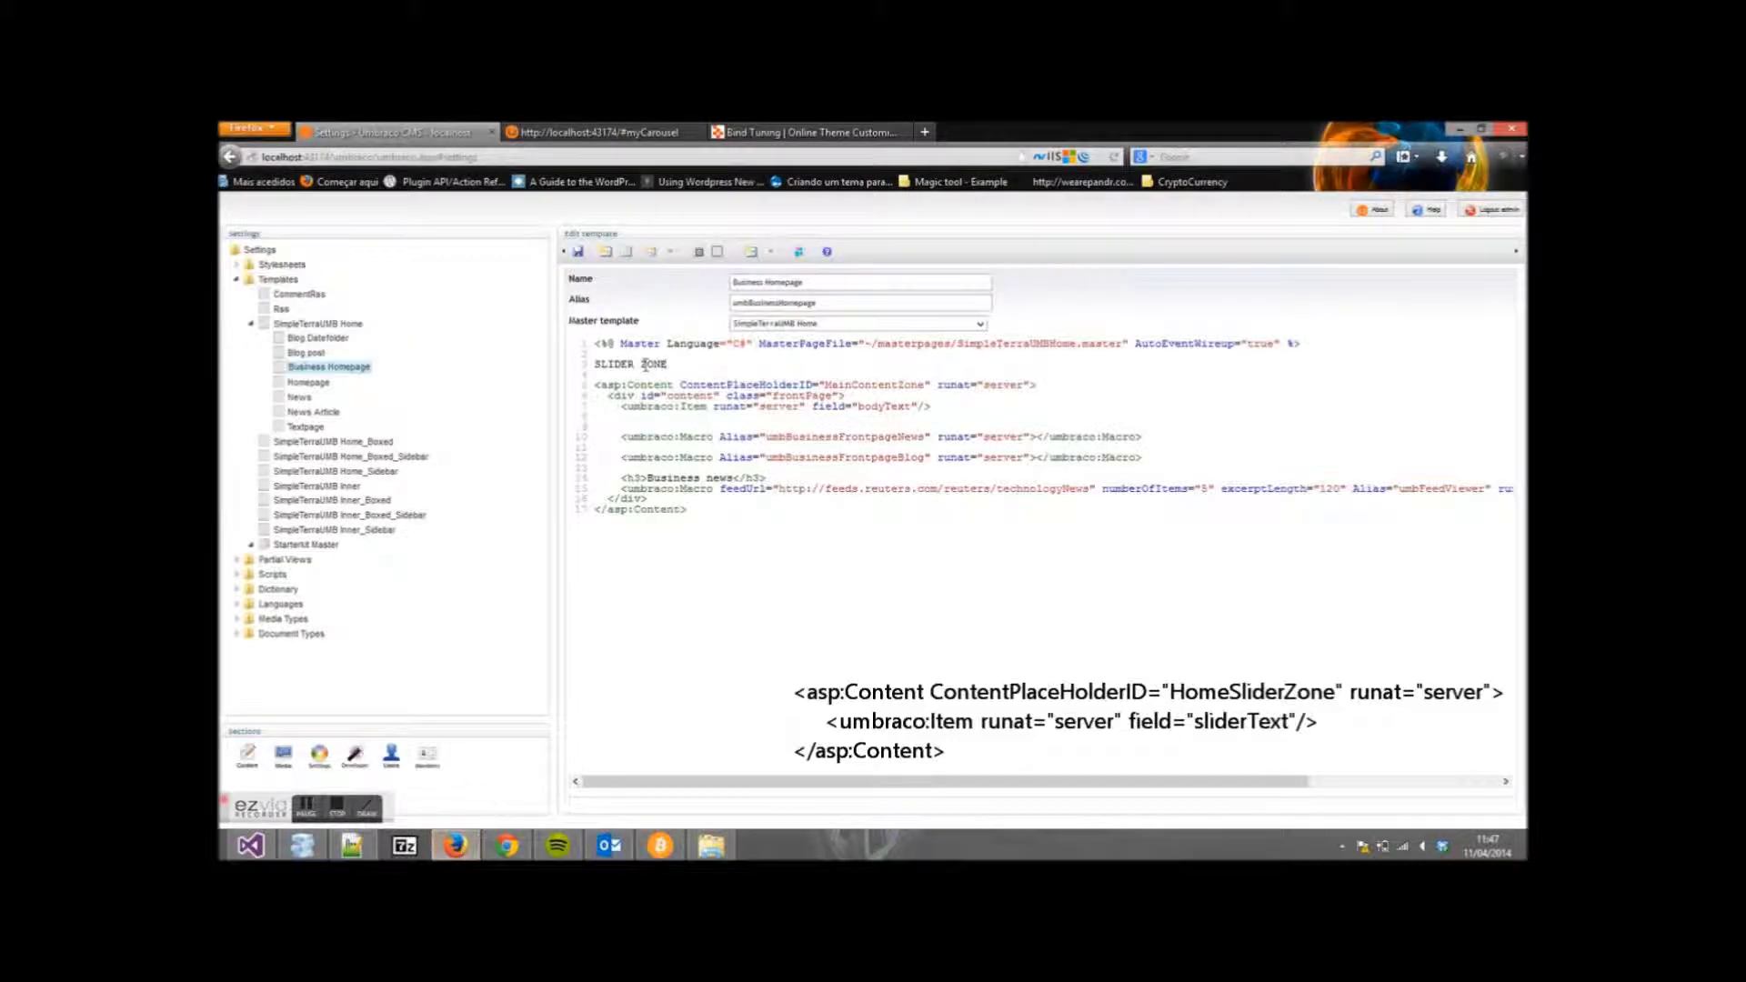
Step: Replace the SLIDER ZONE line with the pasted sliderText content block and save the template
left_click_drag(668, 364, 594, 355)
key("ctrl+v")
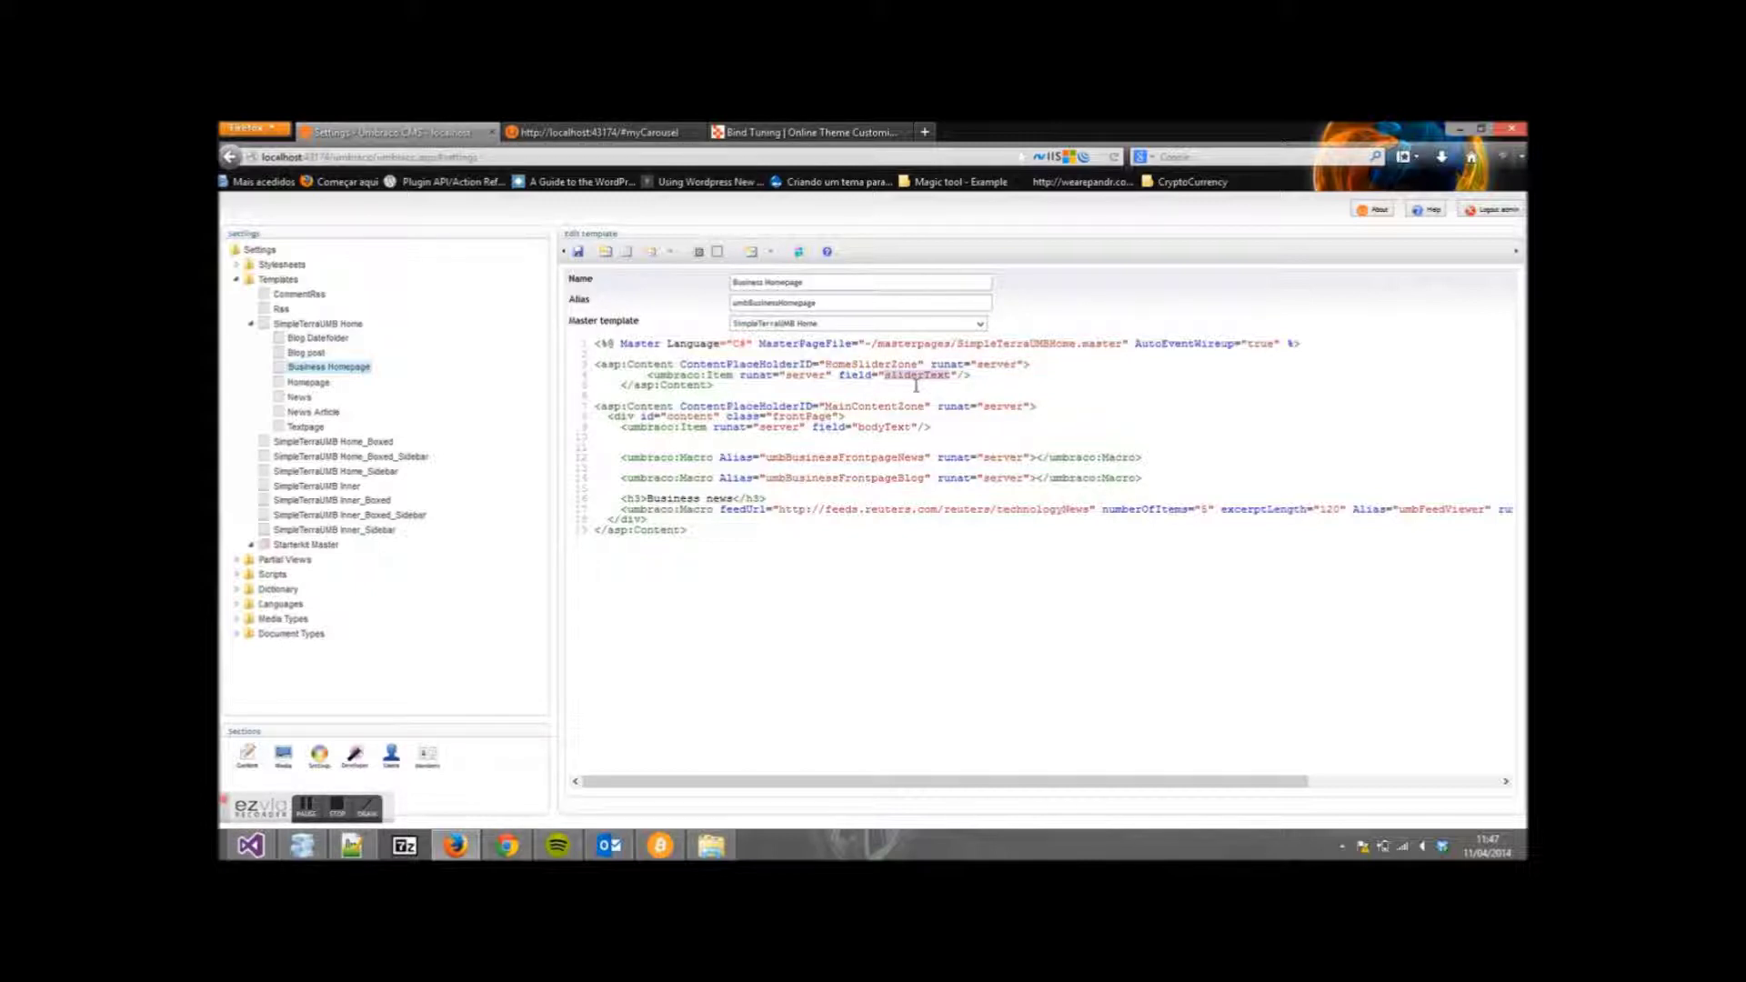
left_click(579, 254)
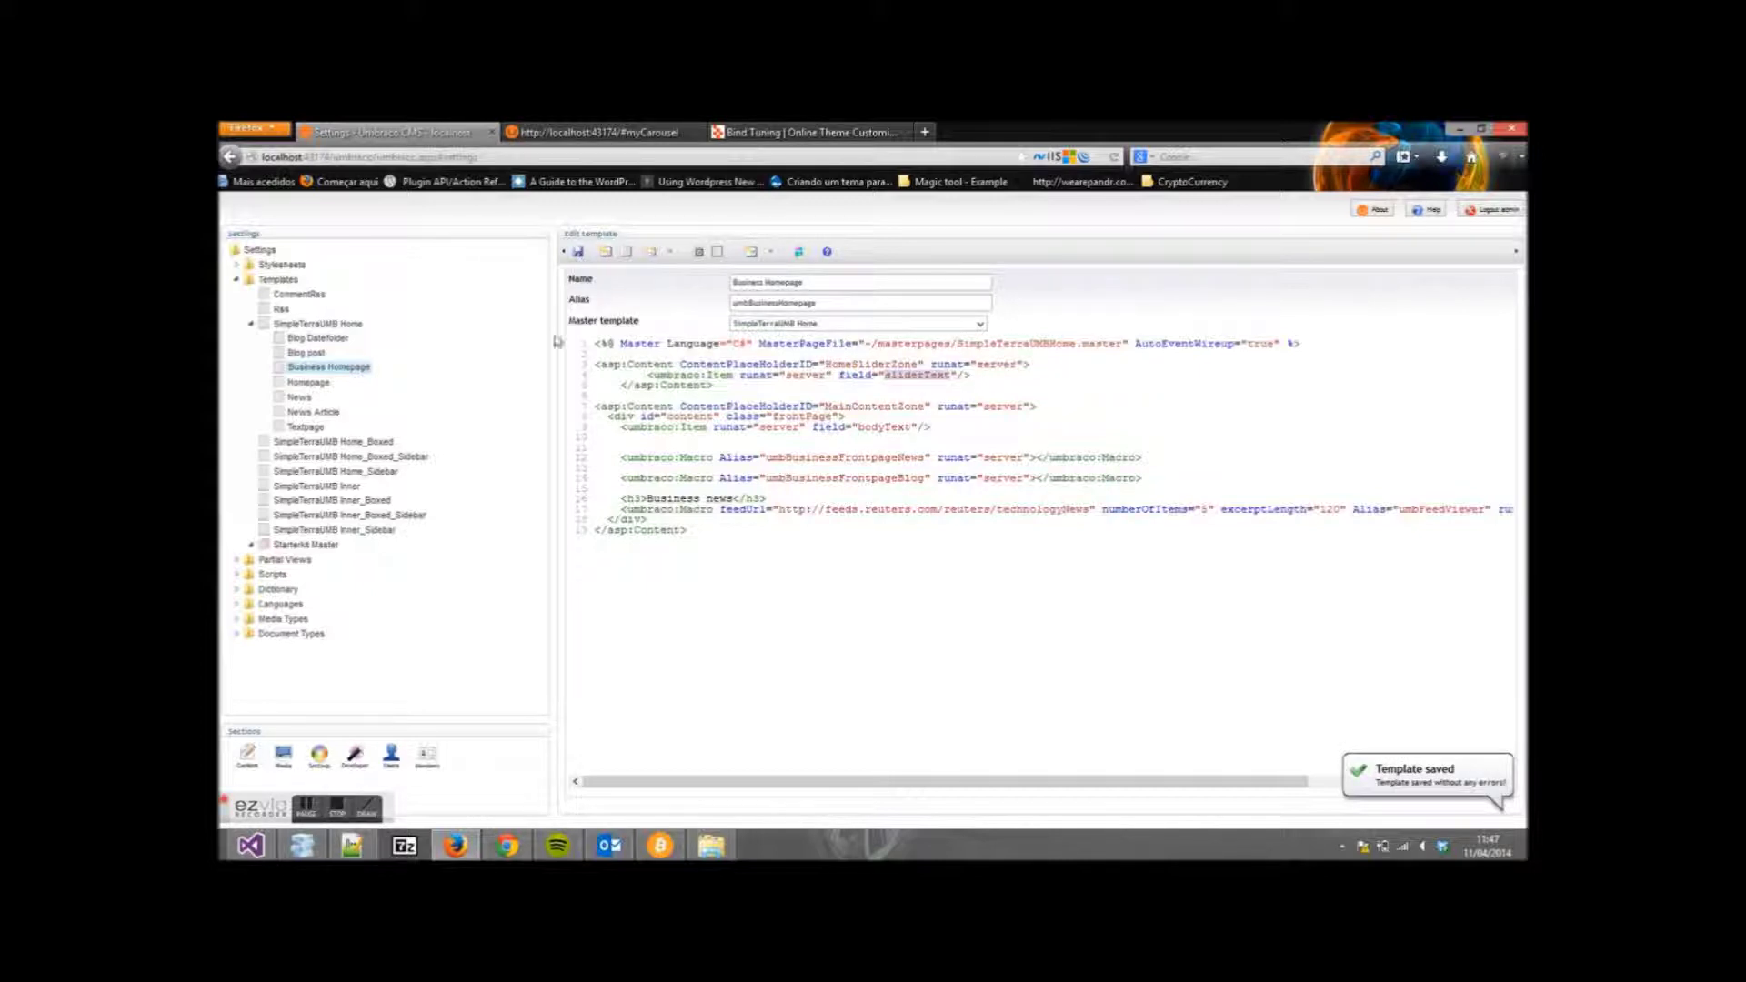
Step: Show the Homepage document type's Generic properties, listing siteName, siteDescription and bodyText
left_click(236, 634)
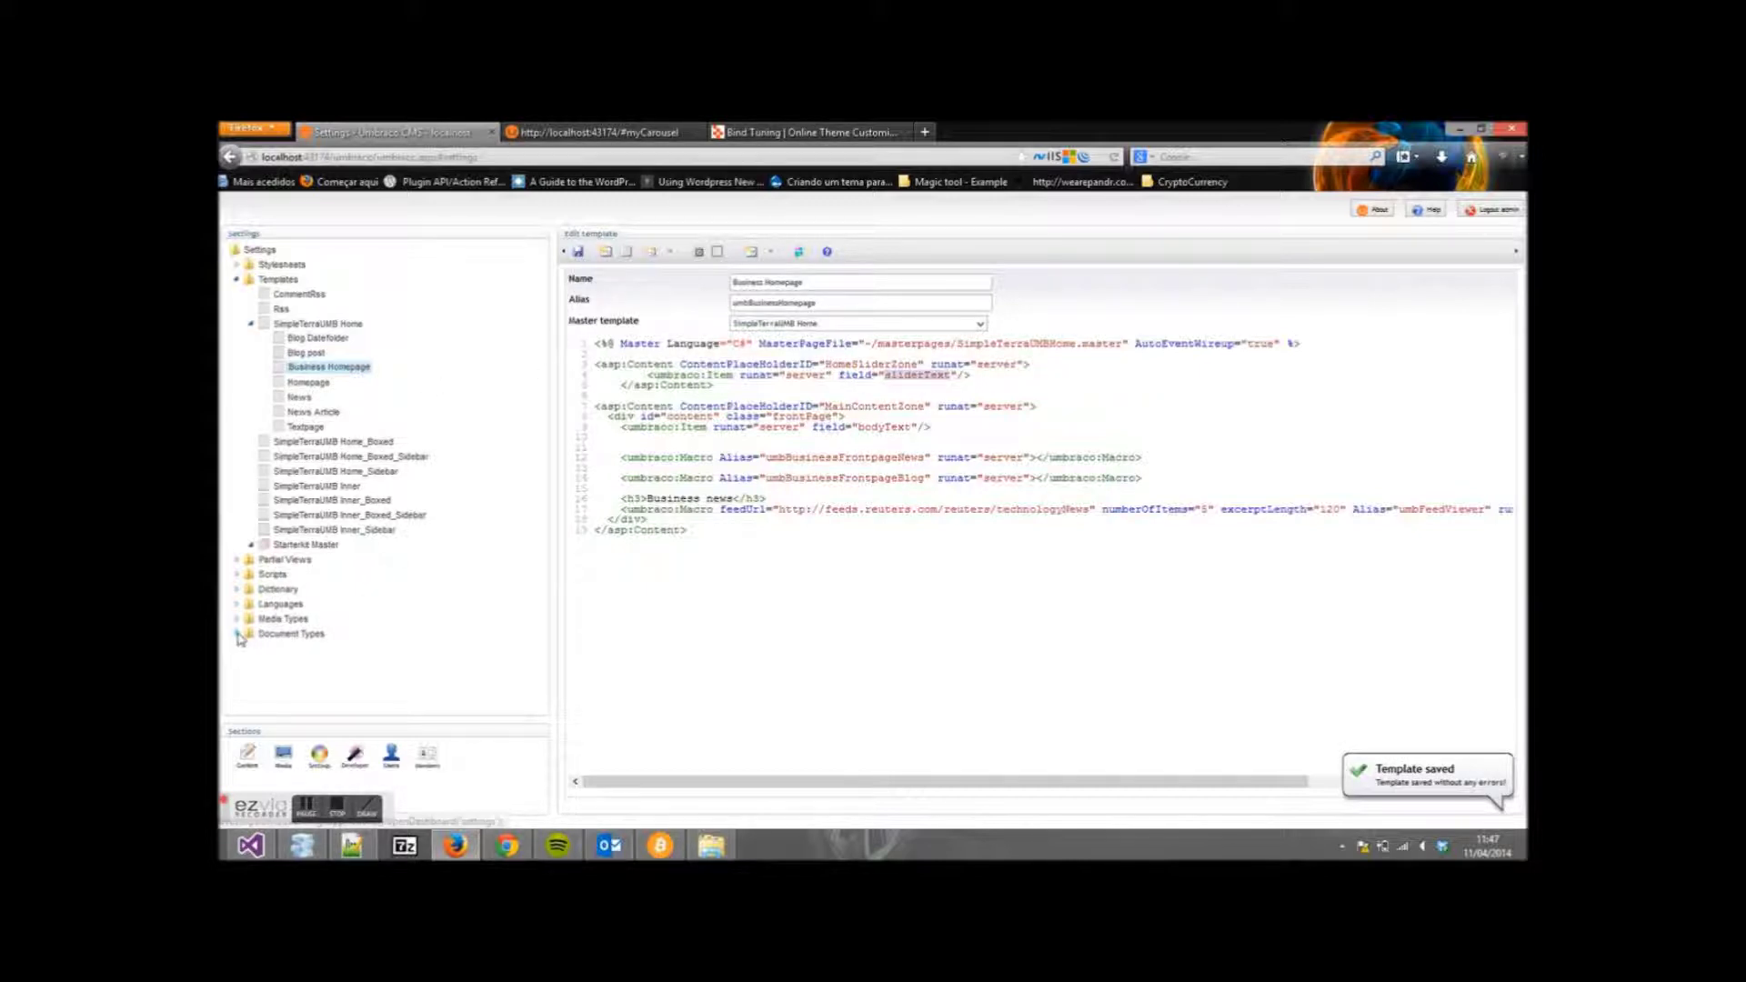
scroll(541, 436, "down", 2)
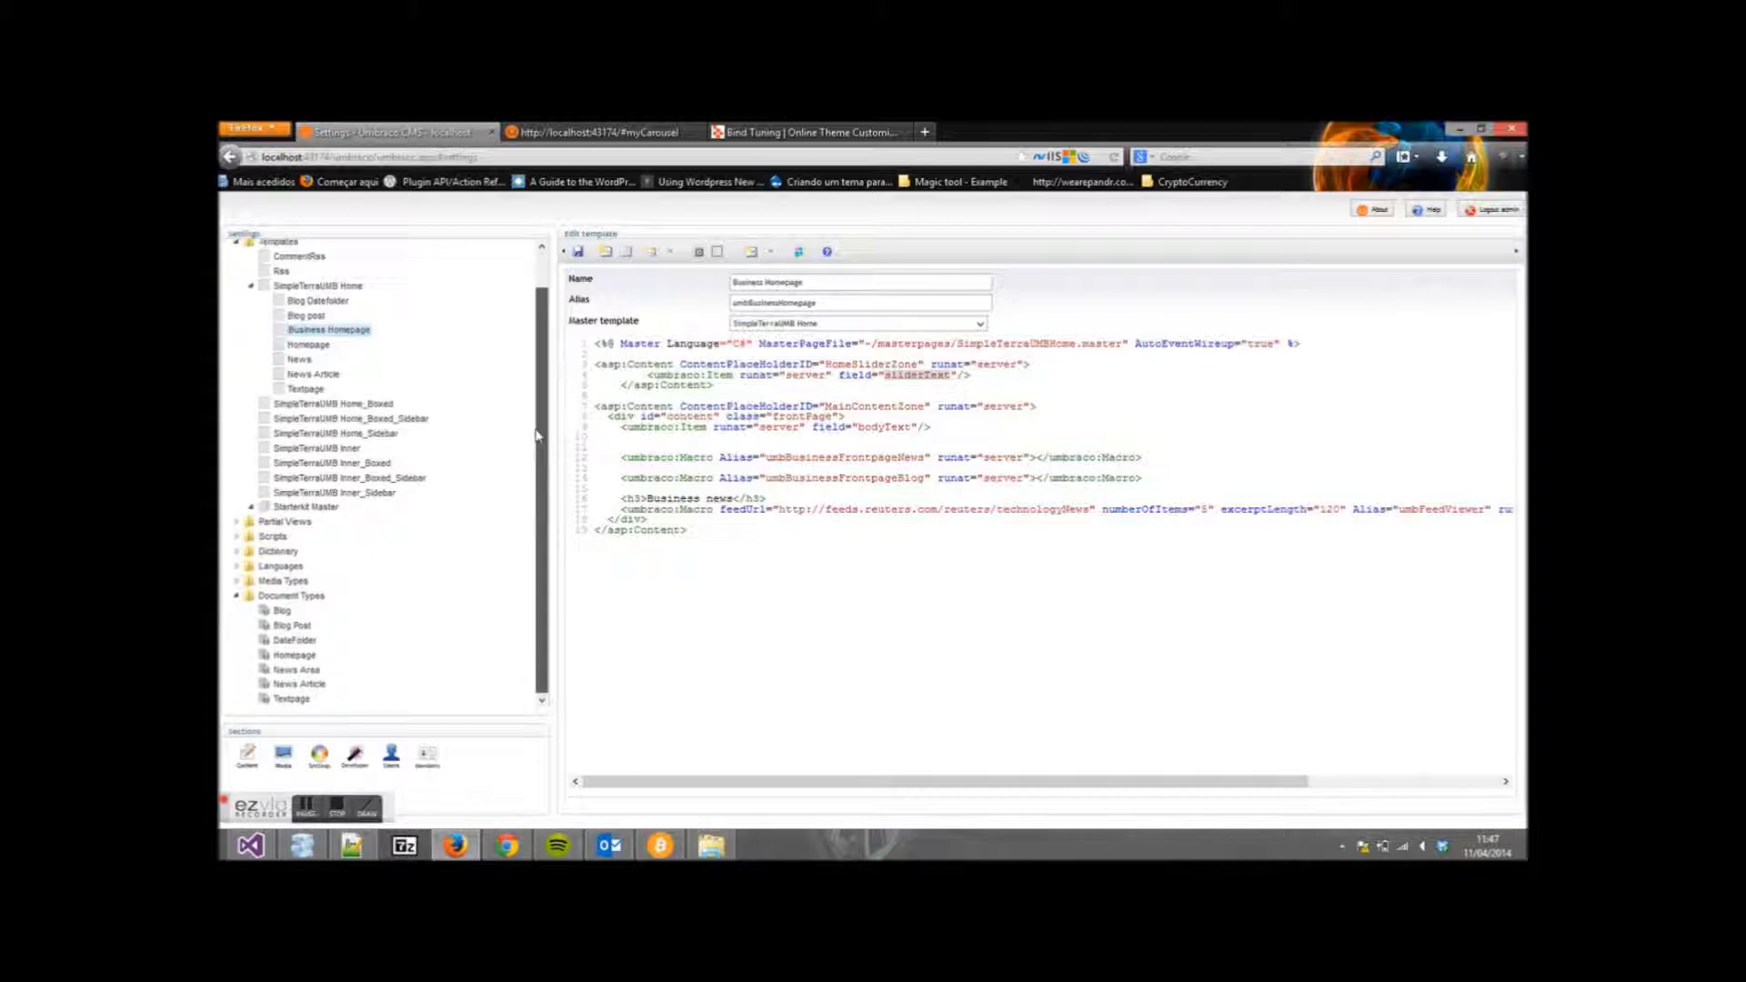
left_click(291, 656)
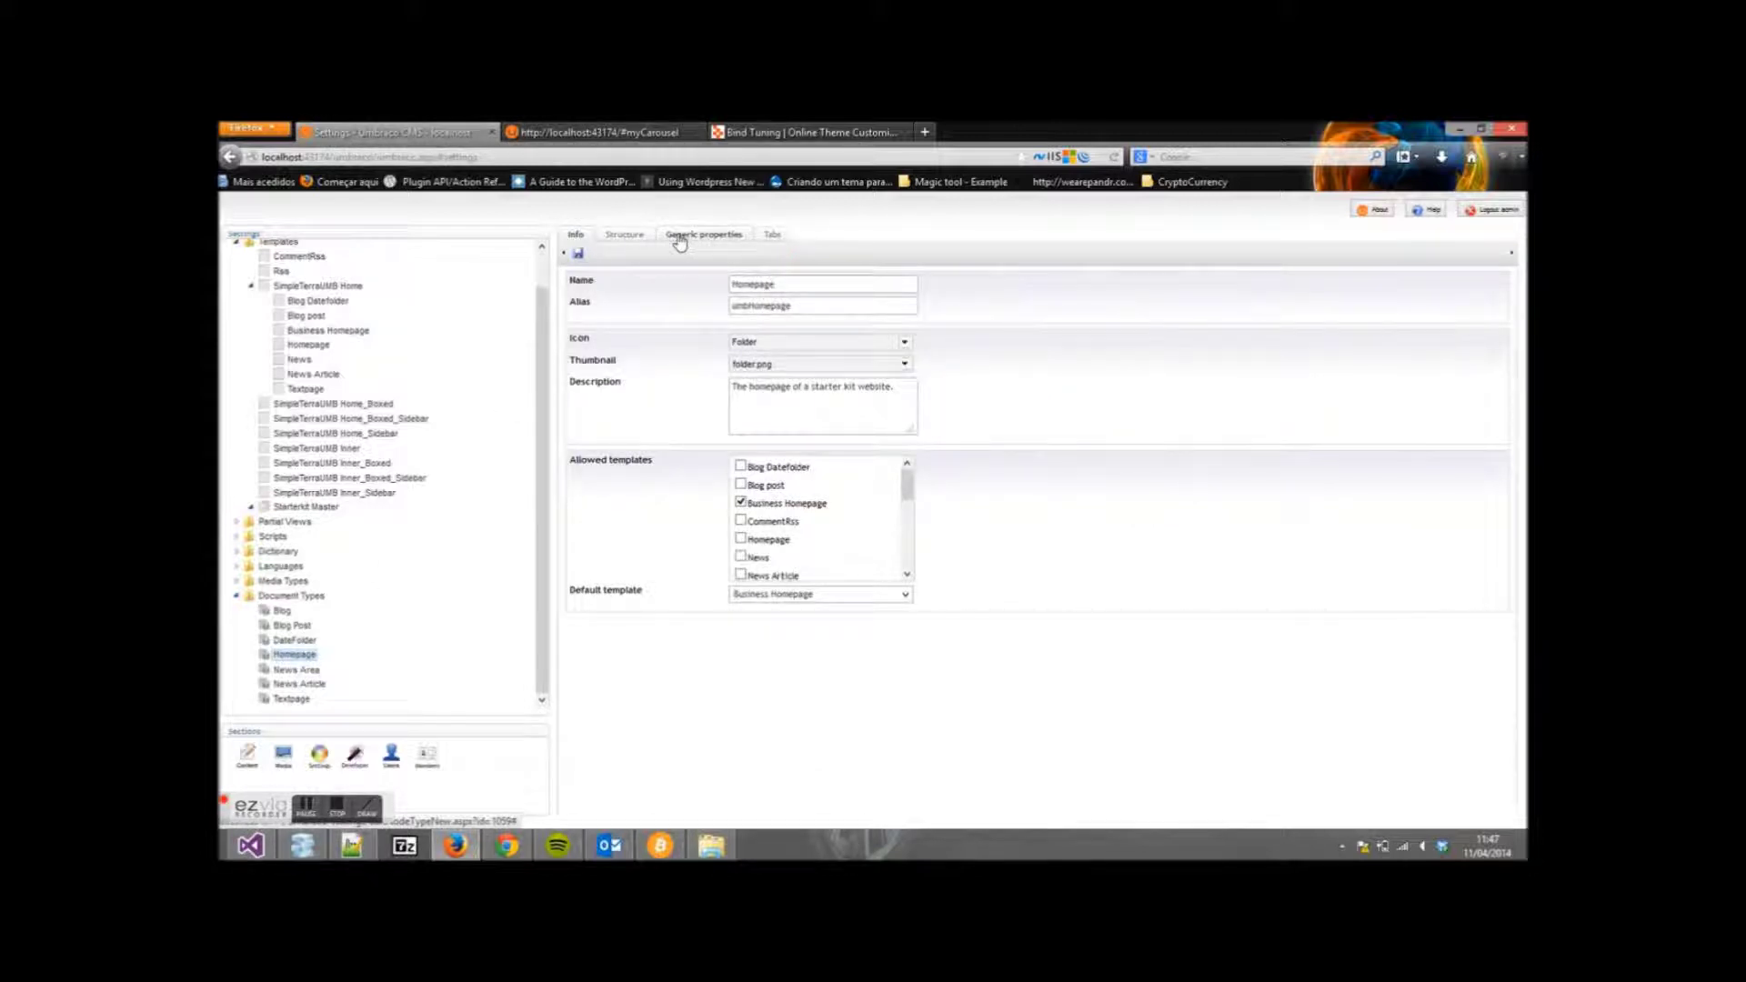
left_click(730, 239)
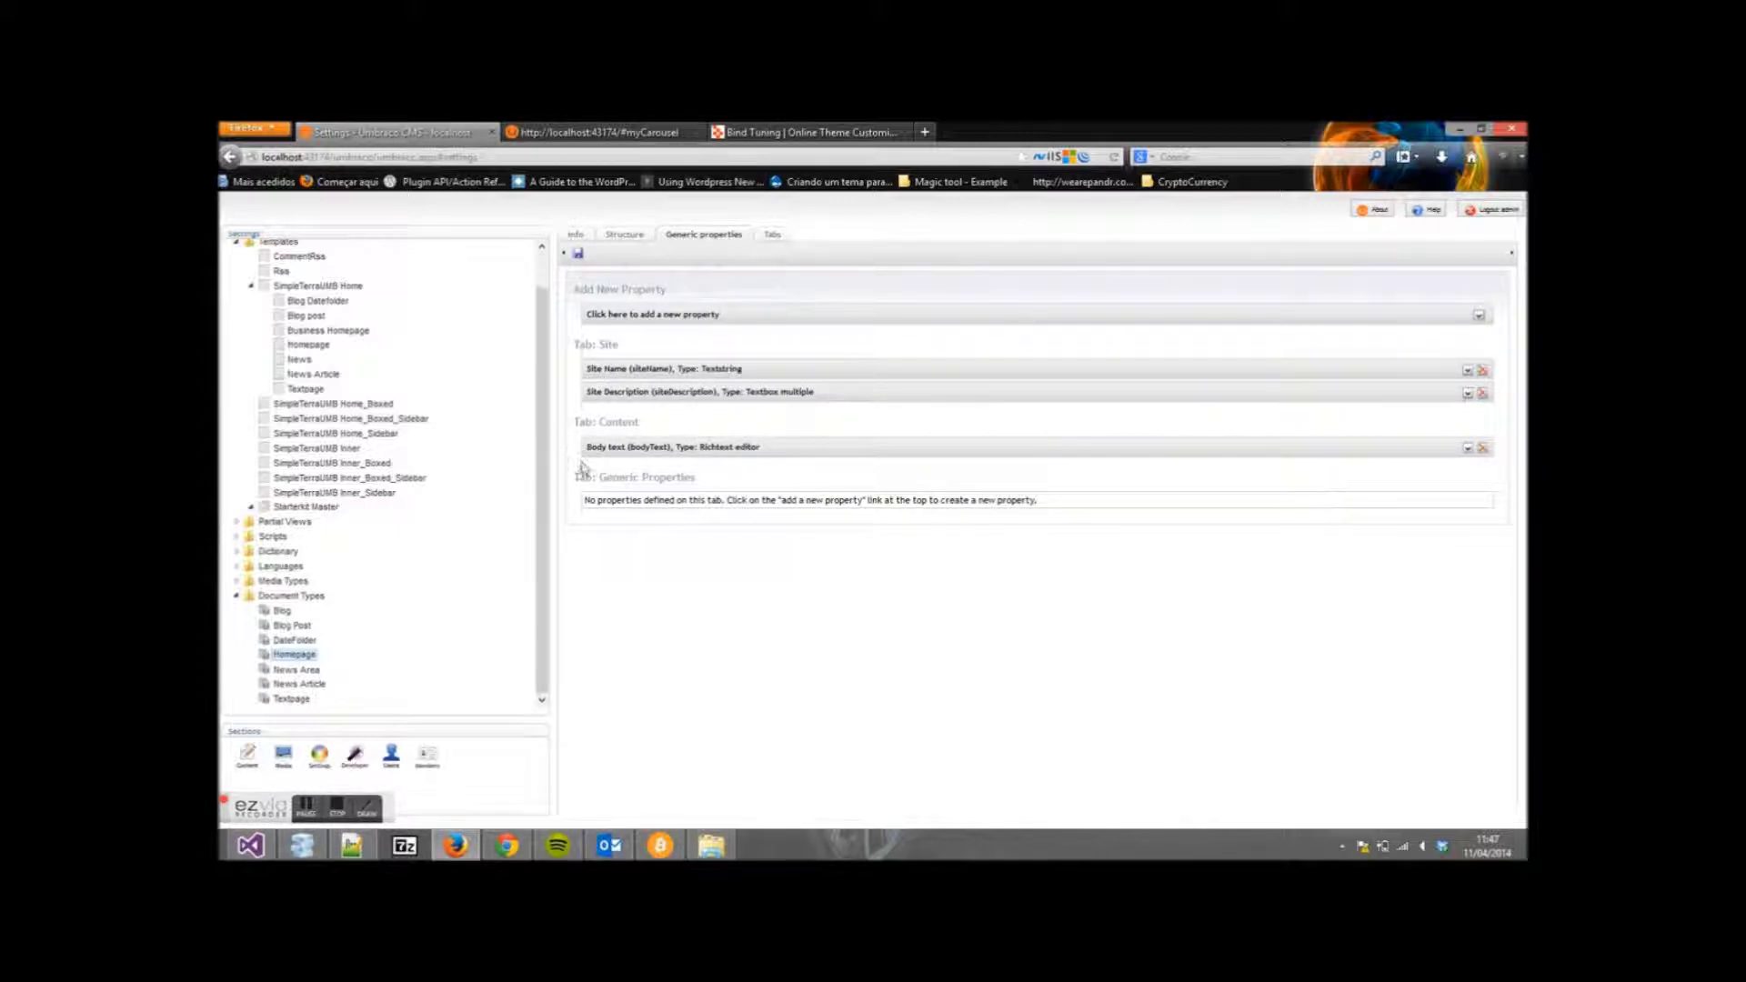
Step: Add a new property named Slider UMBRACO with its alias changed to sliderText
left_click(651, 318)
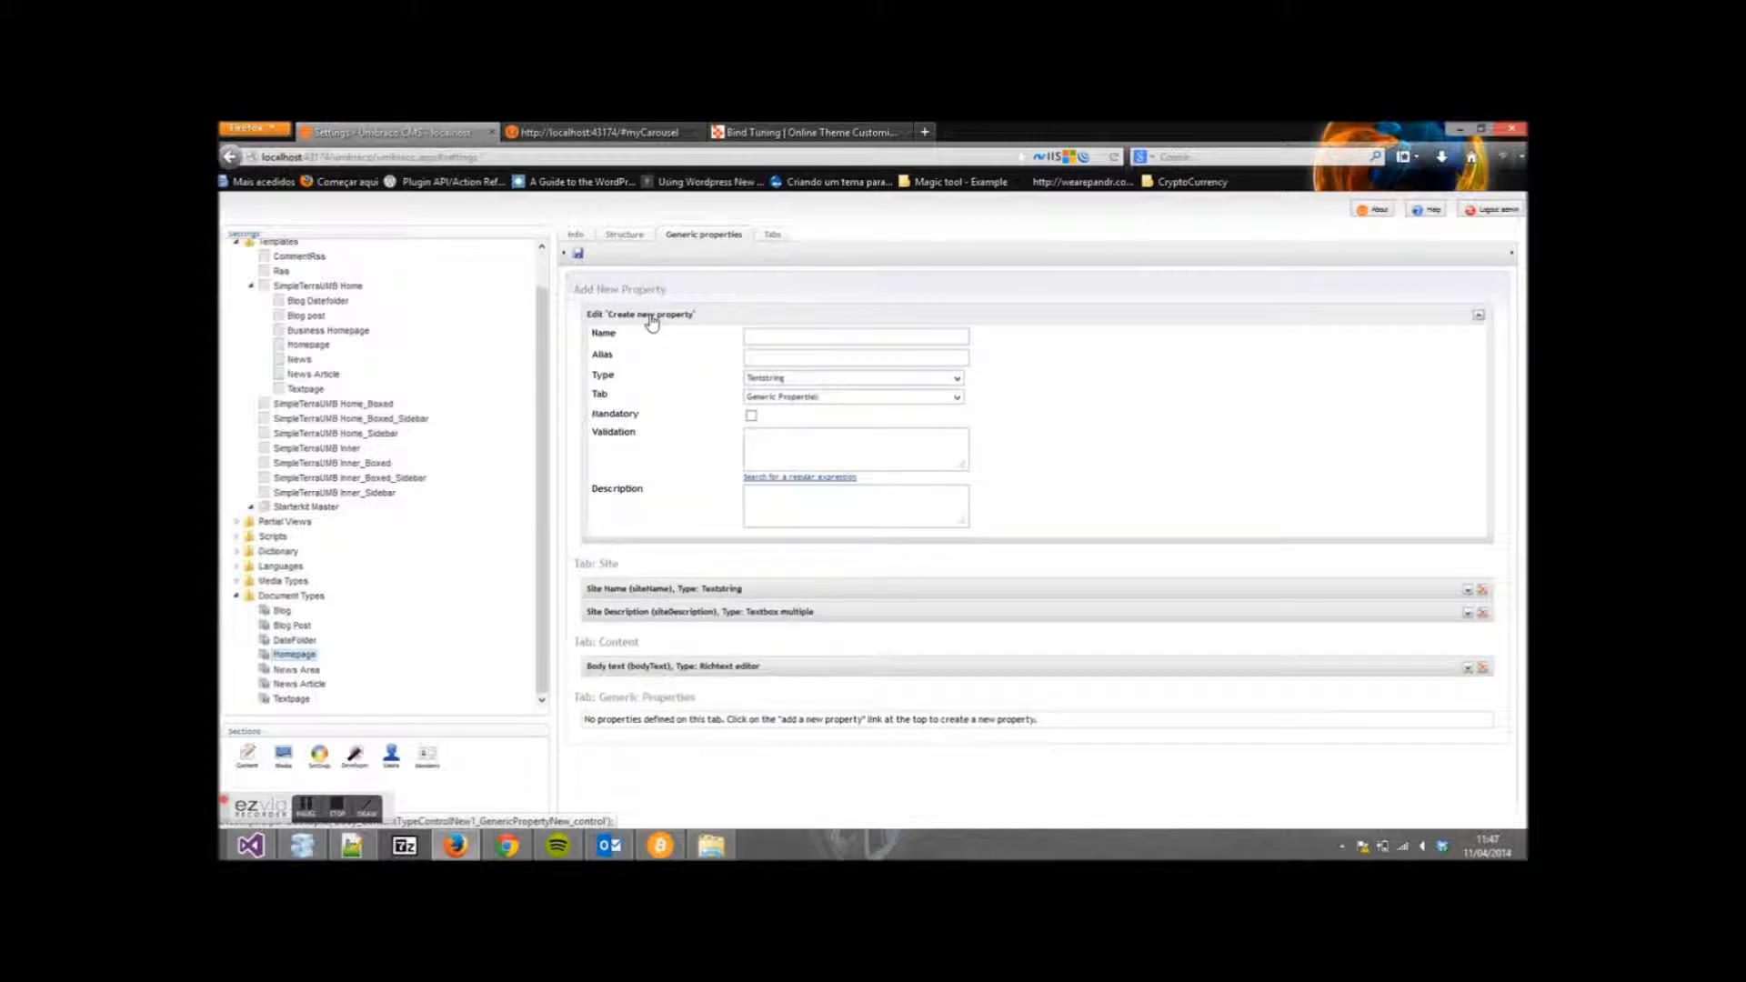
left_click(753, 334)
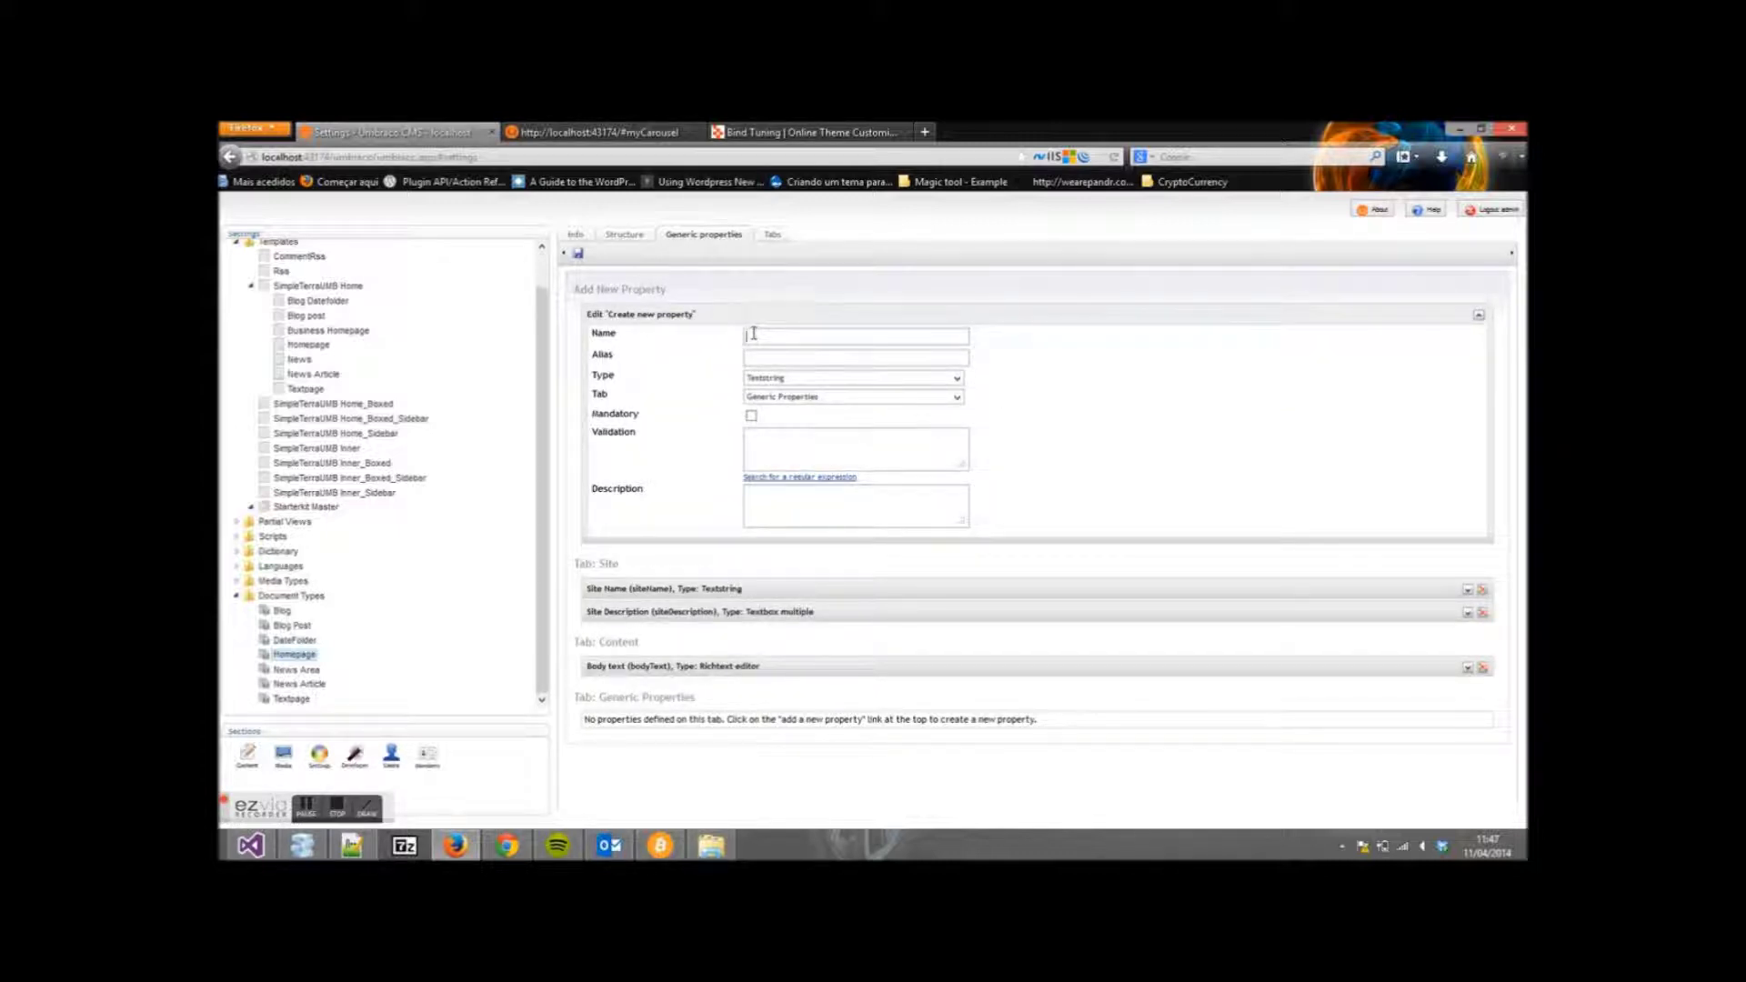
left_click(747, 334)
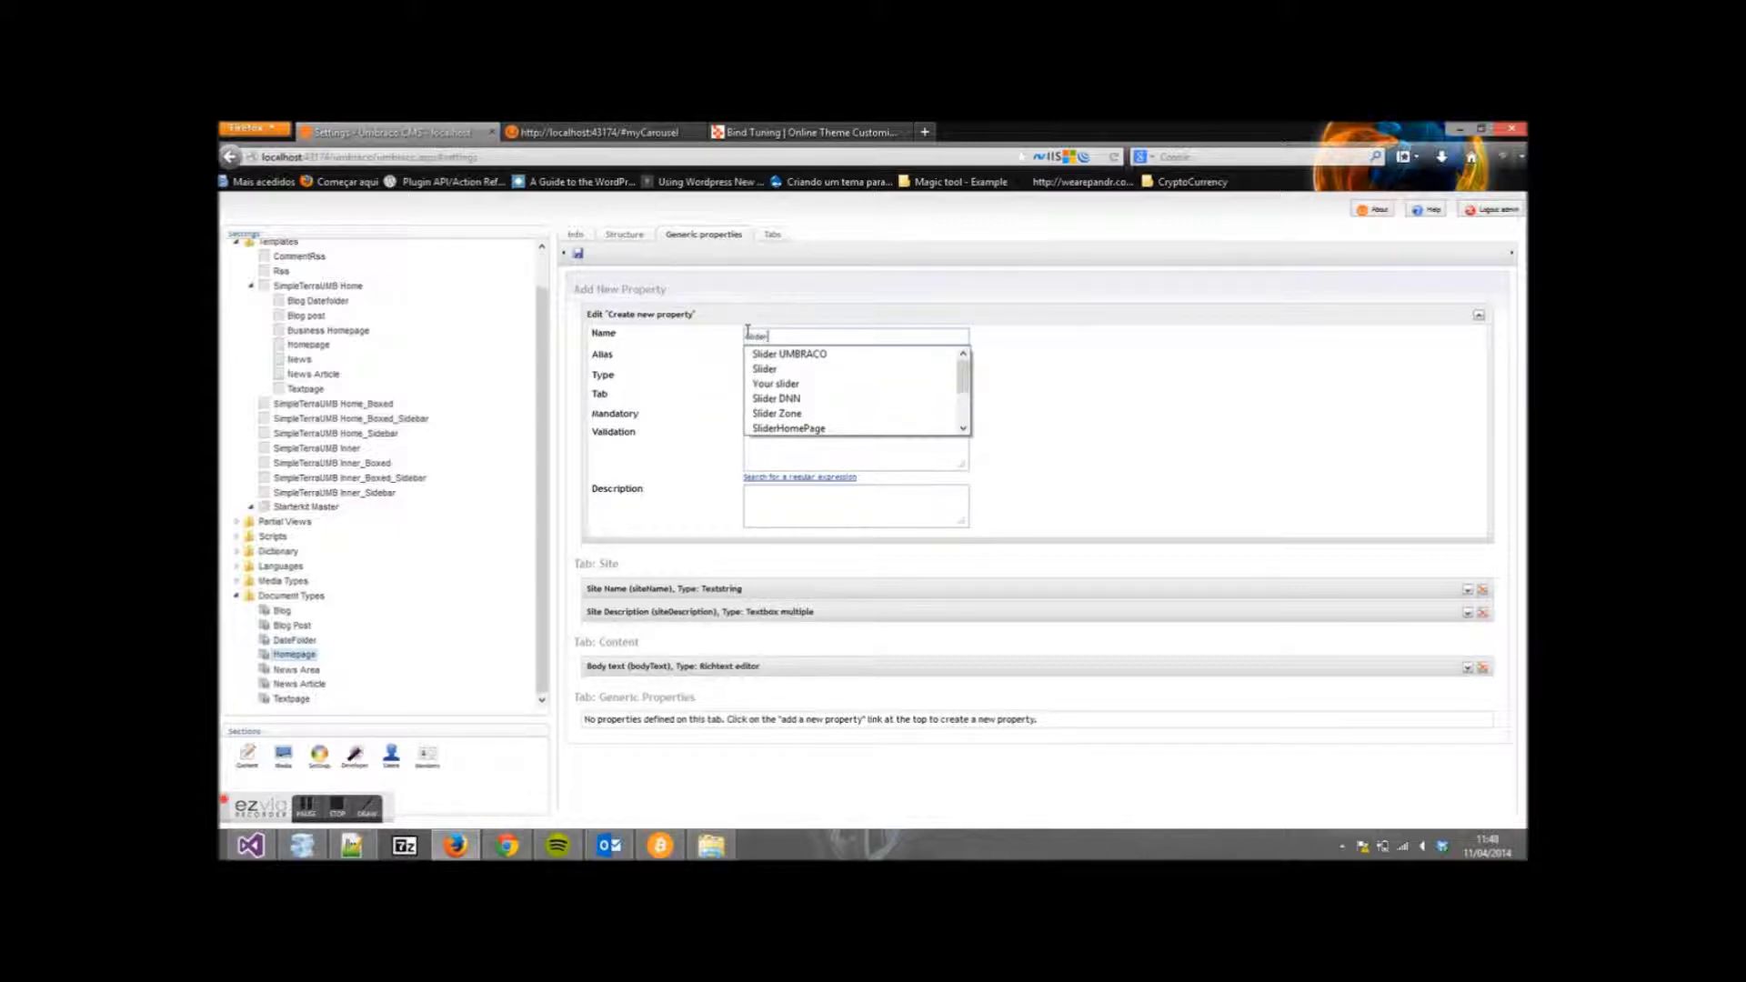
type("Slider UMBRACO")
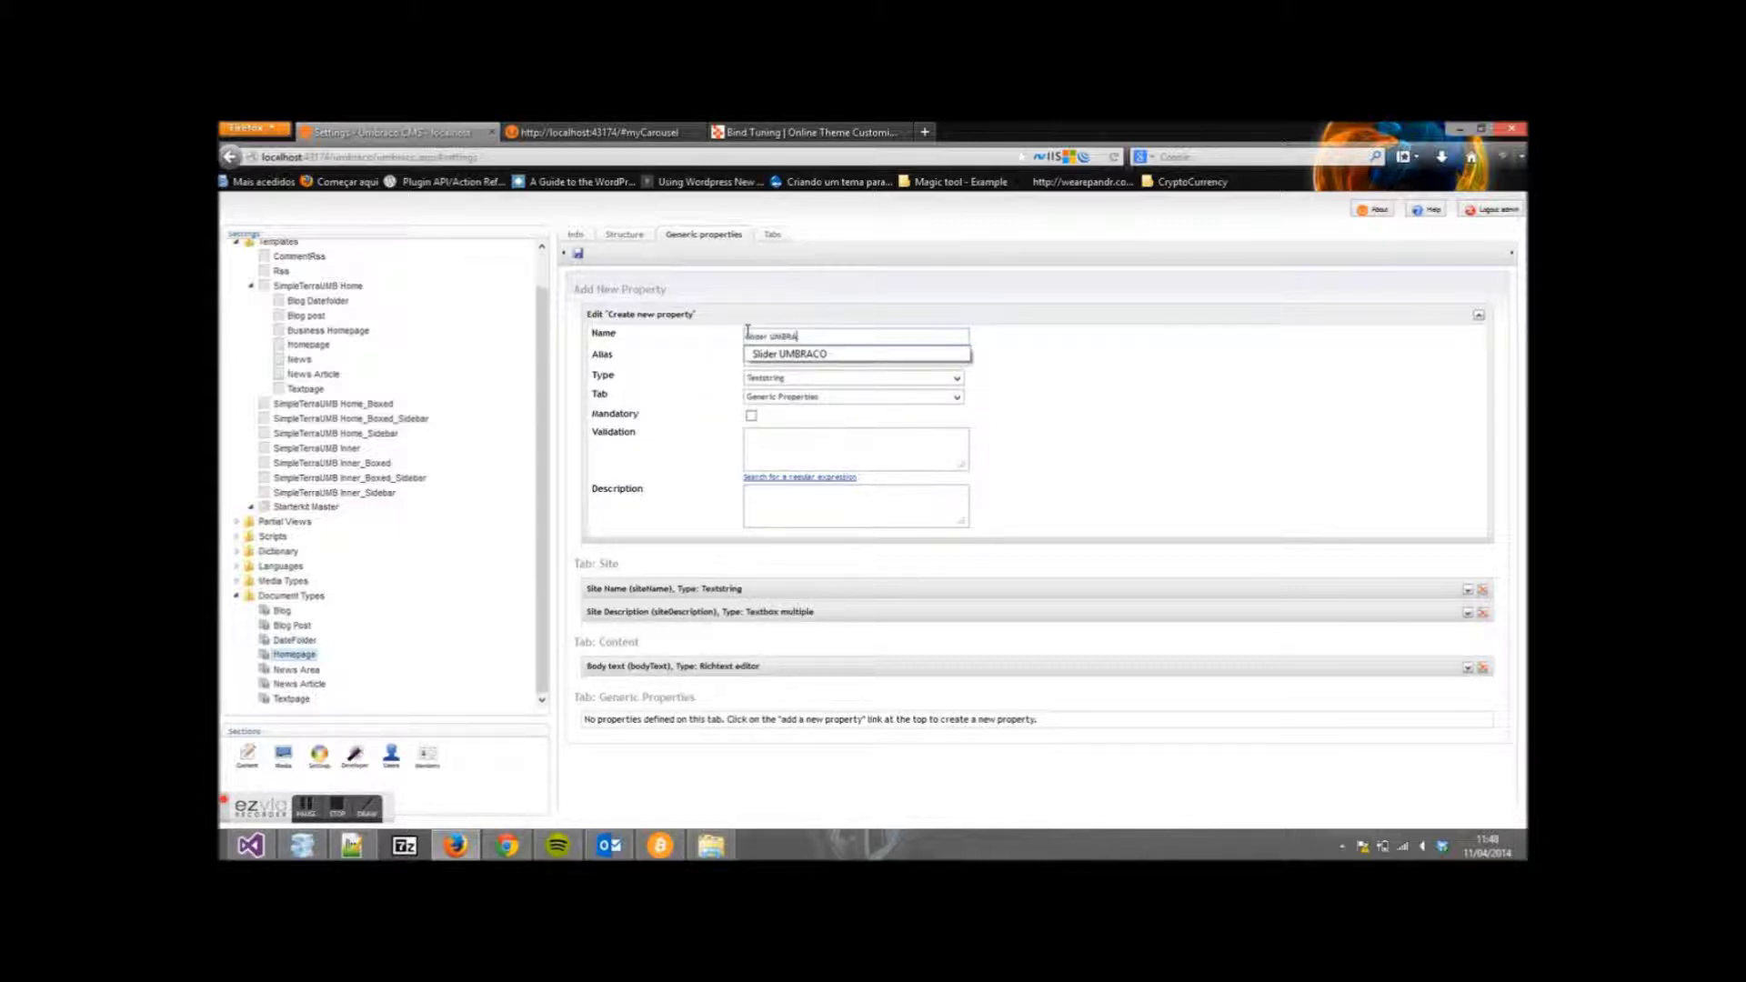
left_click(1062, 355)
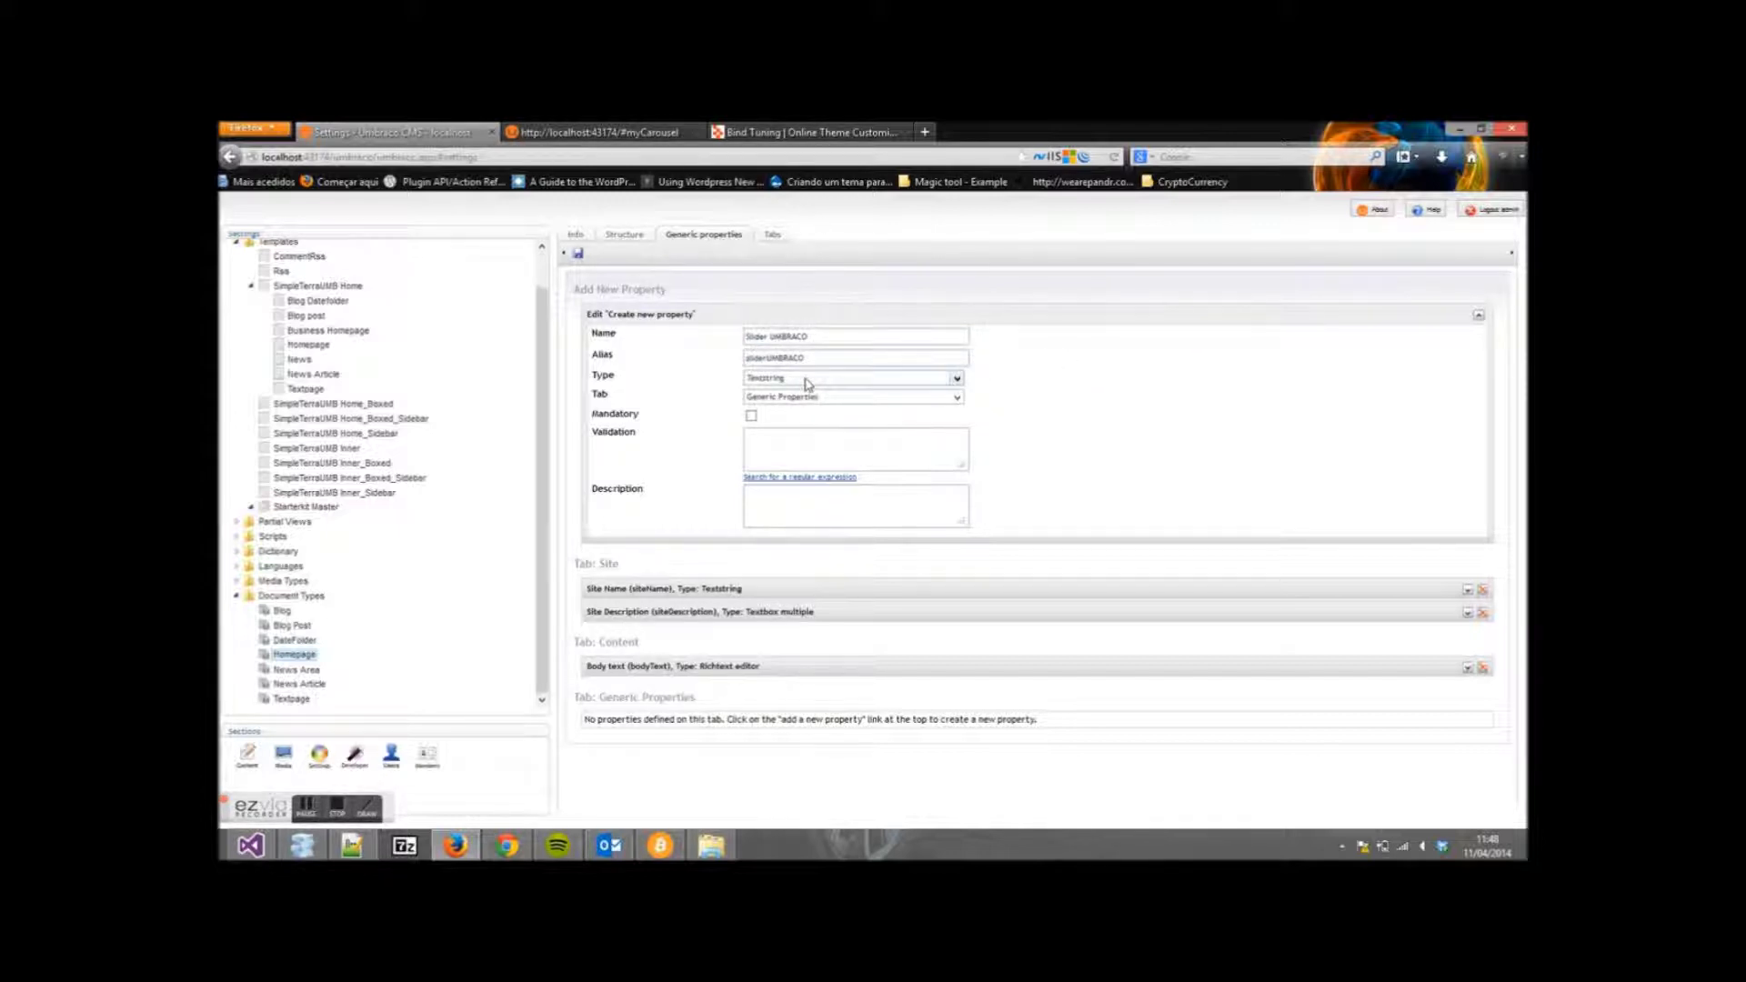
left_click_drag(805, 358, 742, 356)
type("sliderText")
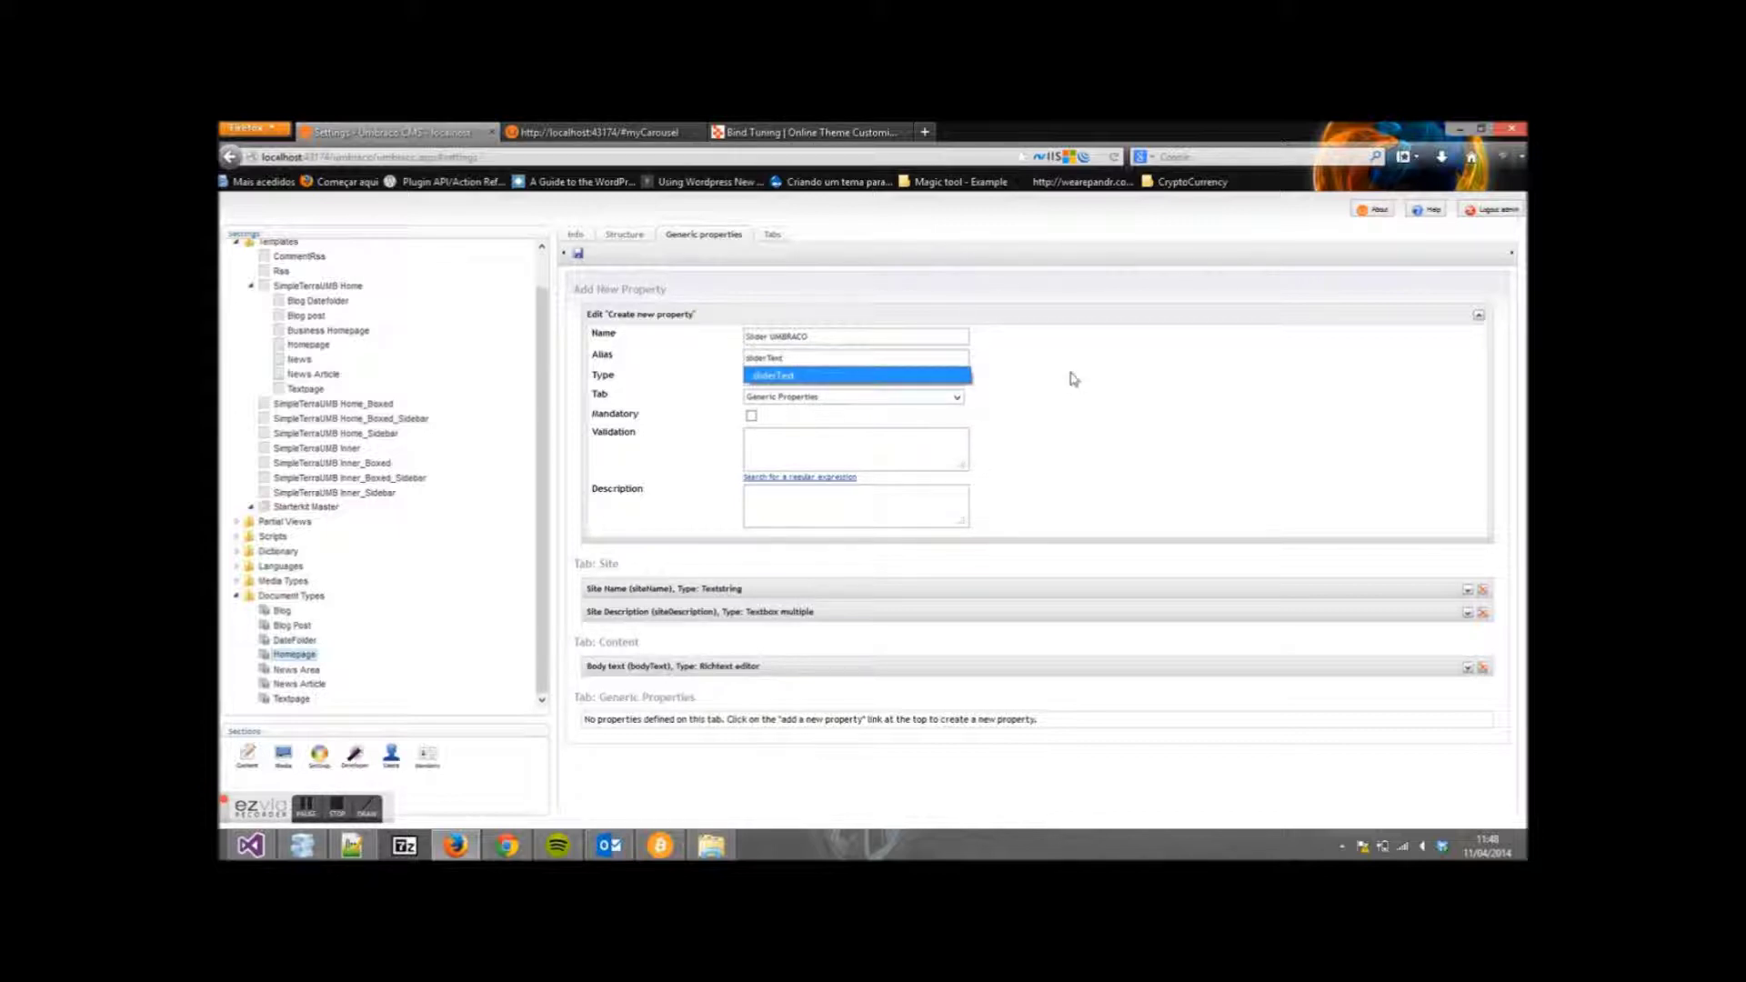
left_click(1074, 379)
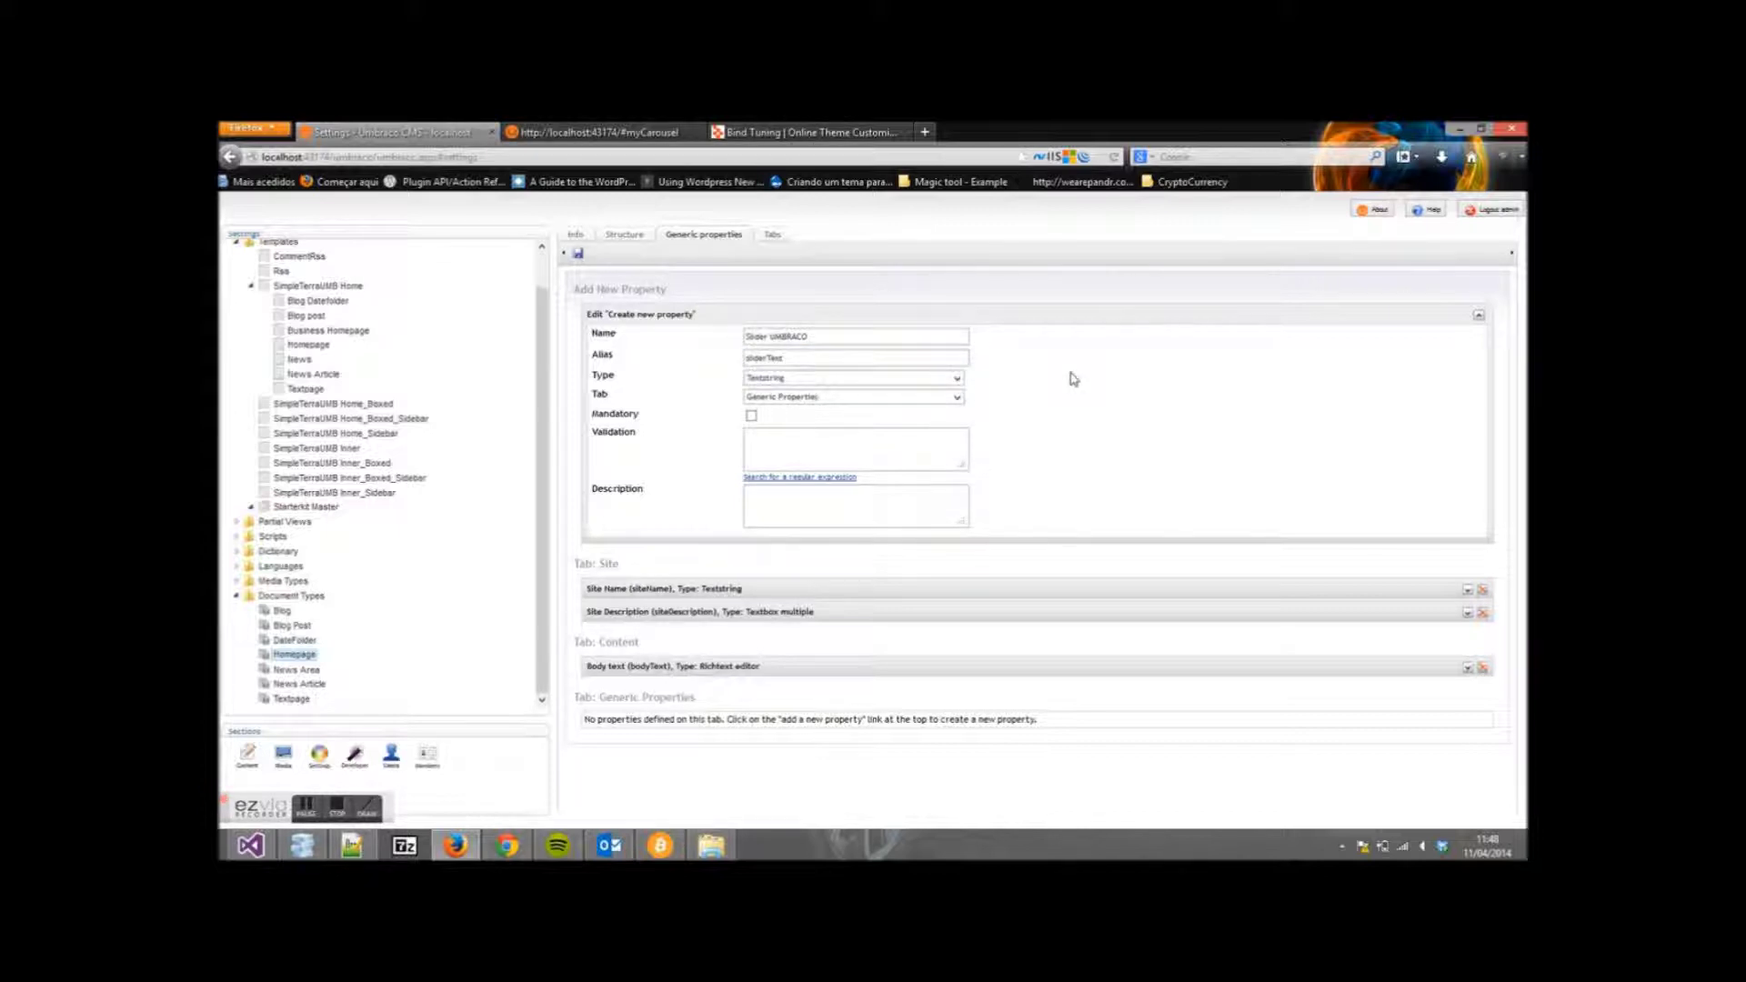
Step: Make the property a Richtext editor on the Content tab and save the document type
left_click(778, 379)
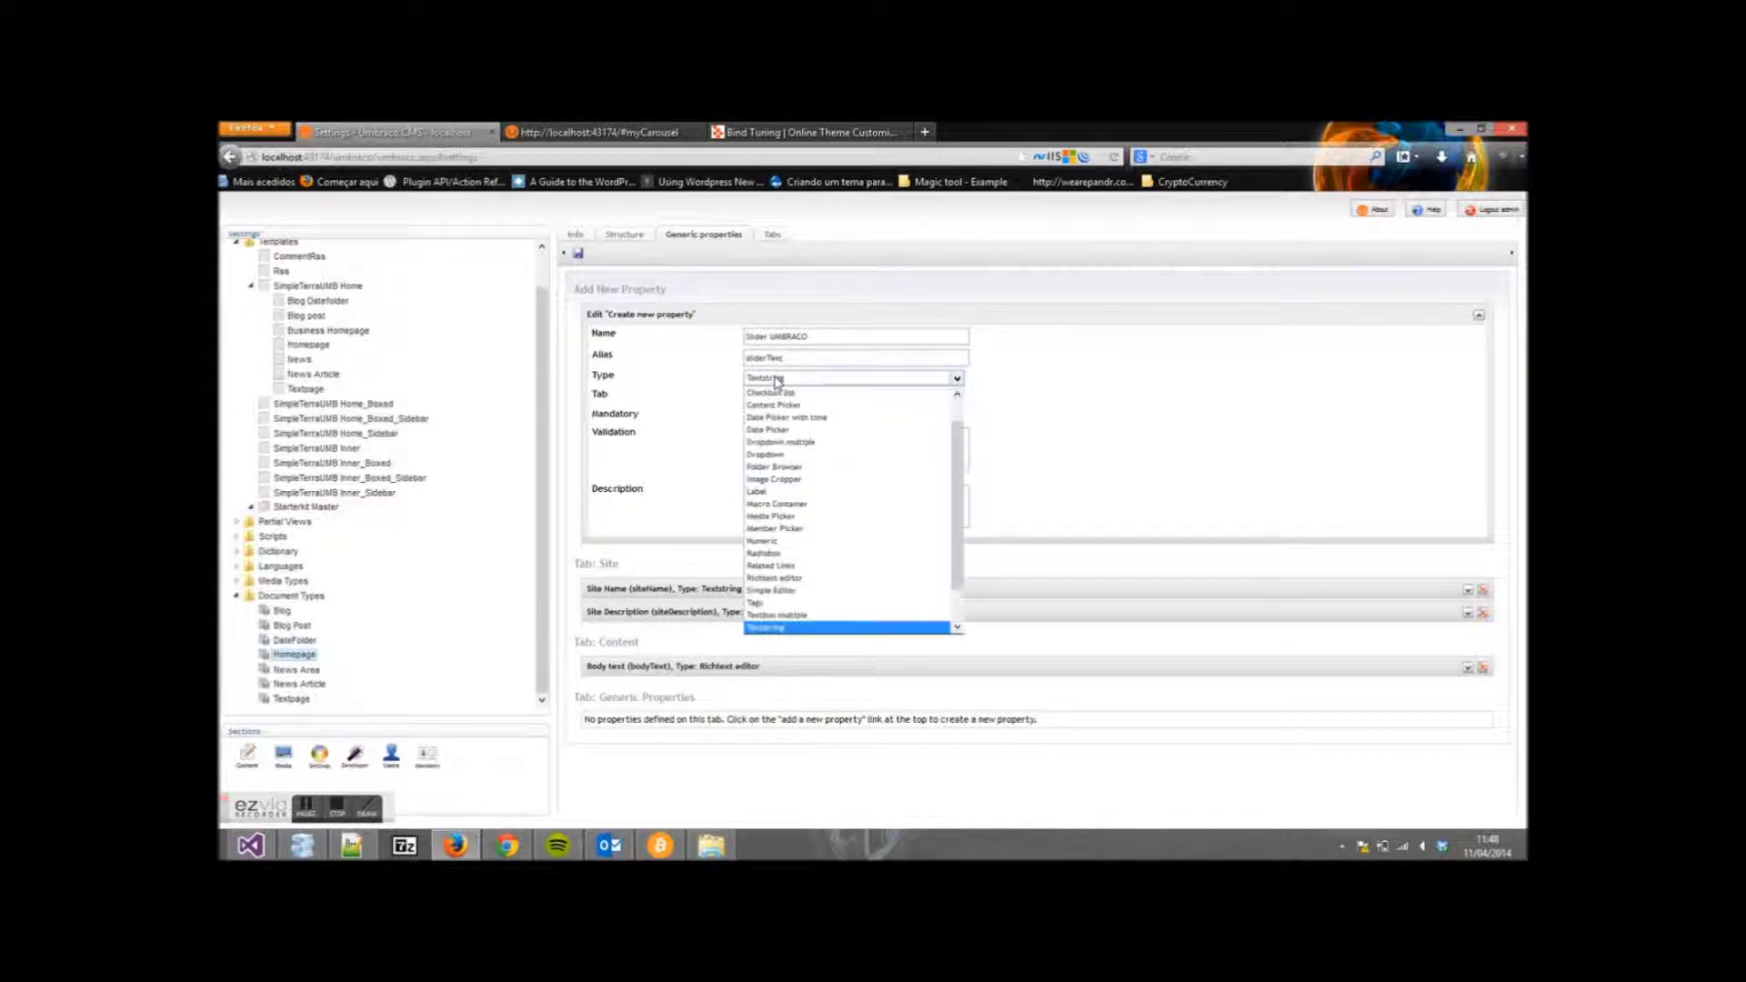
left_click(804, 578)
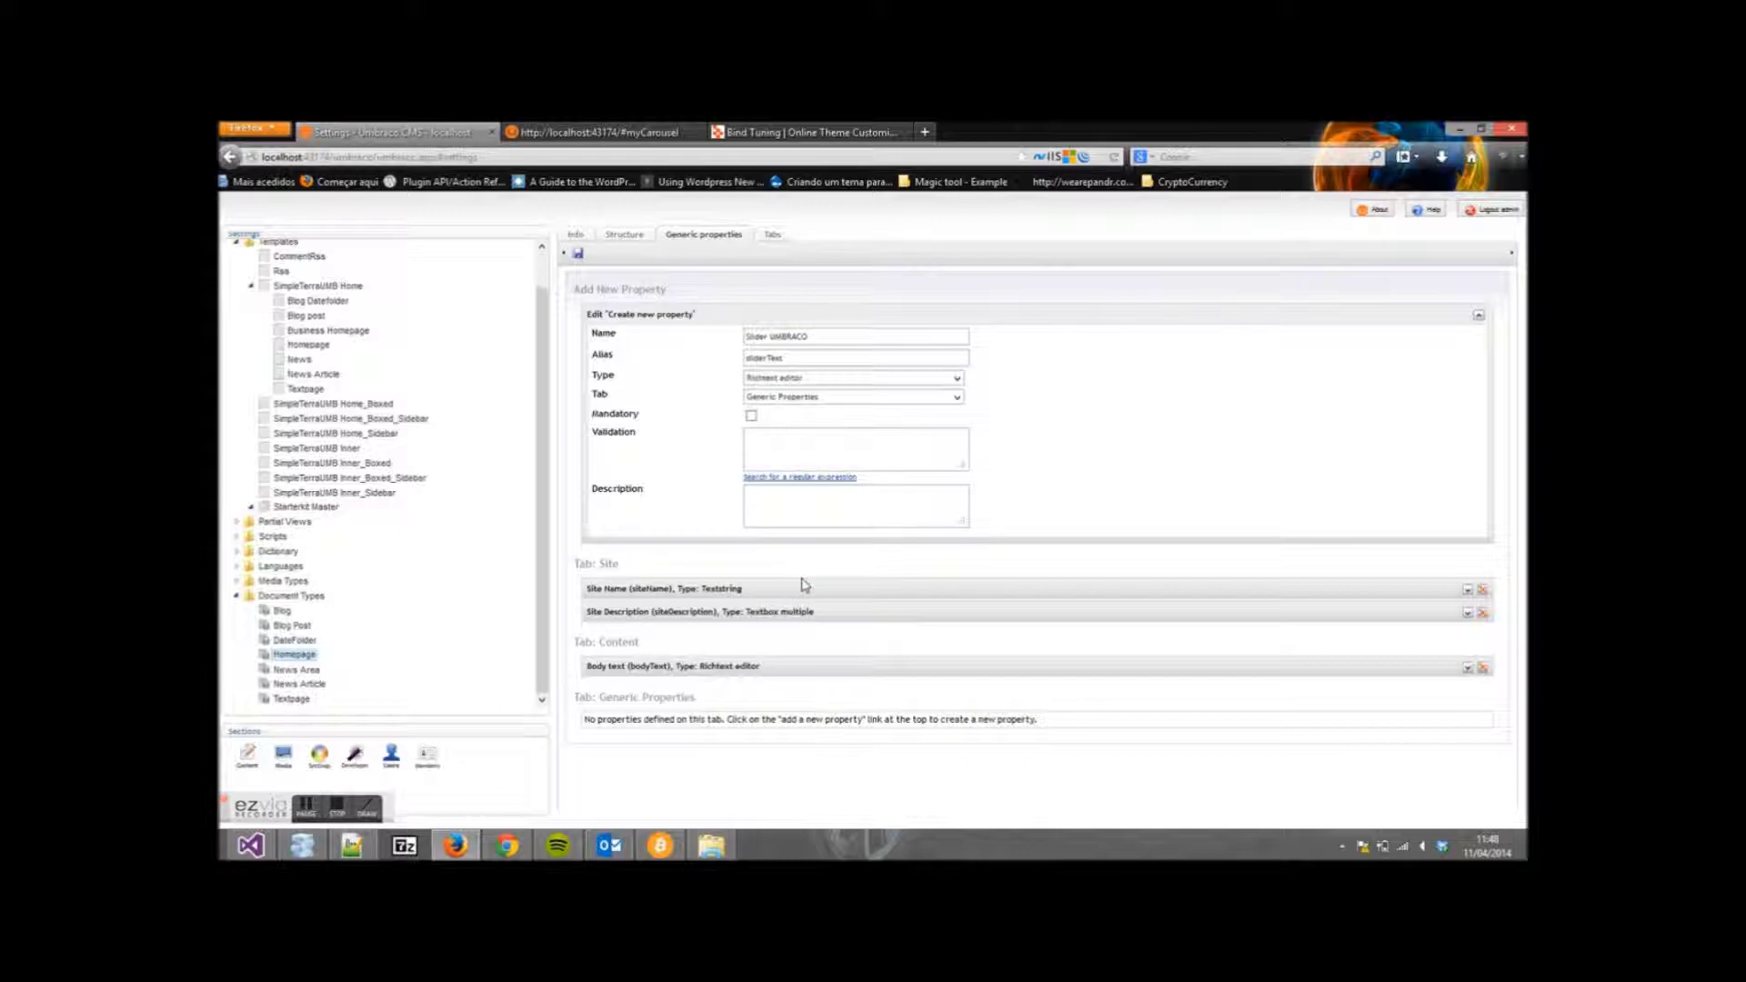
left_click(924, 402)
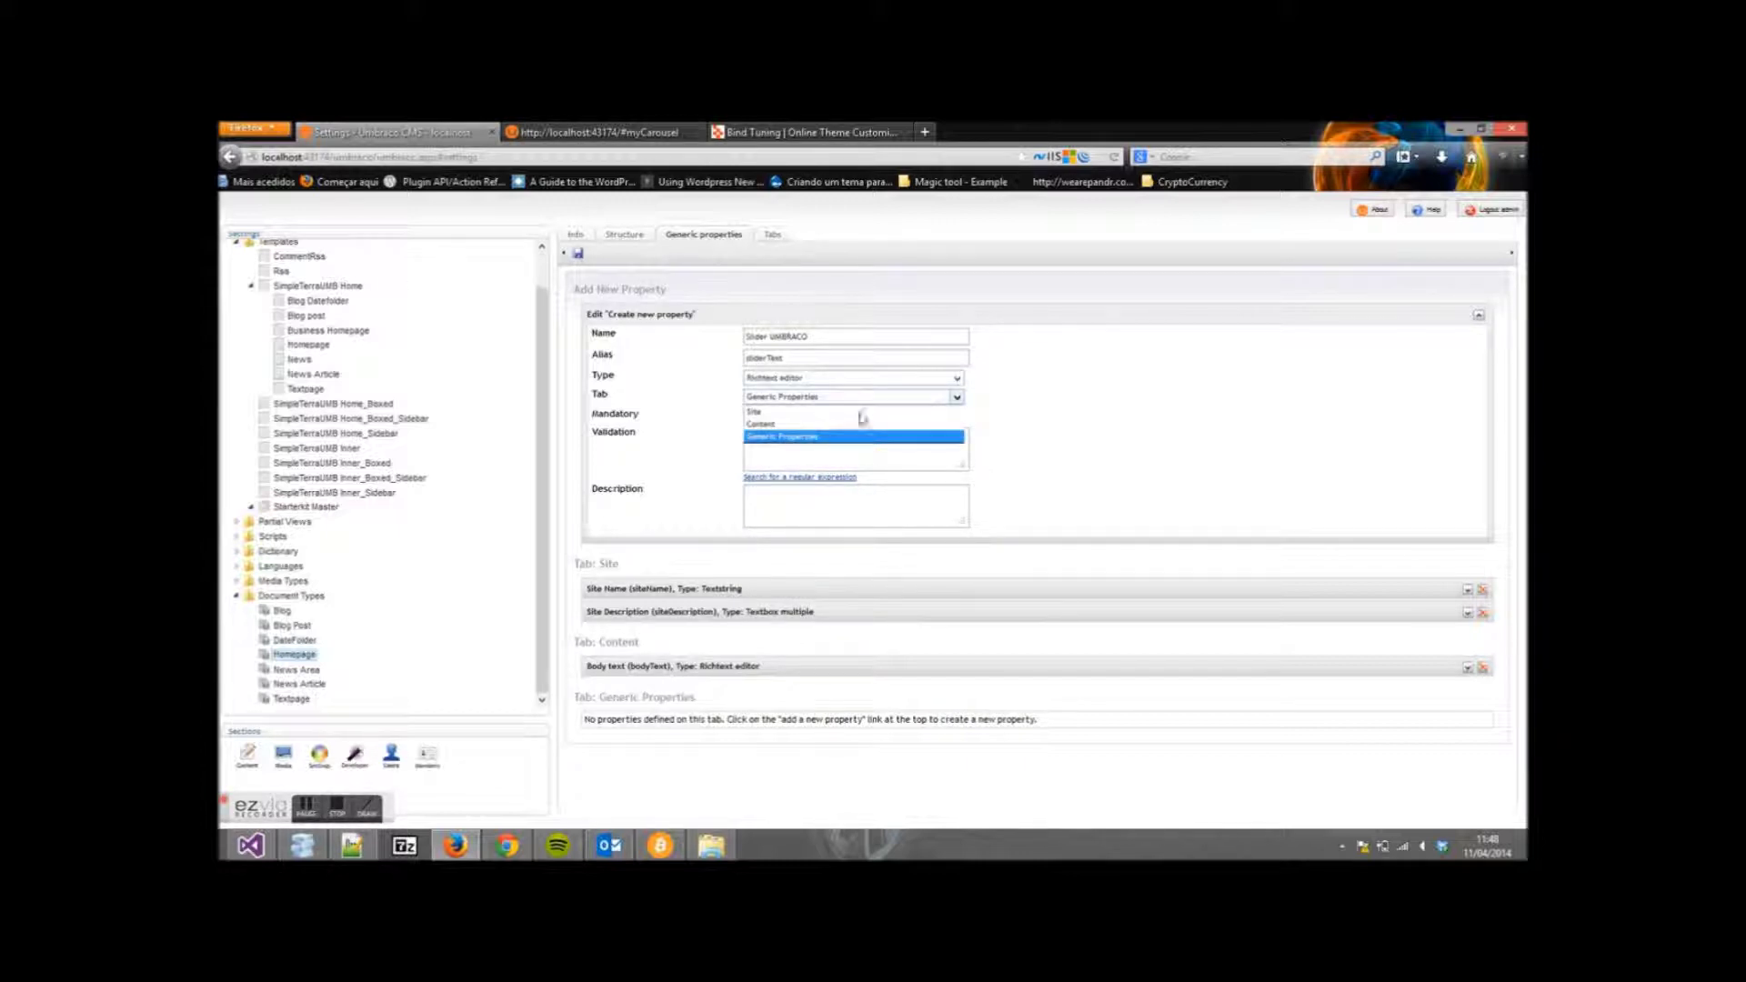
left_click(784, 425)
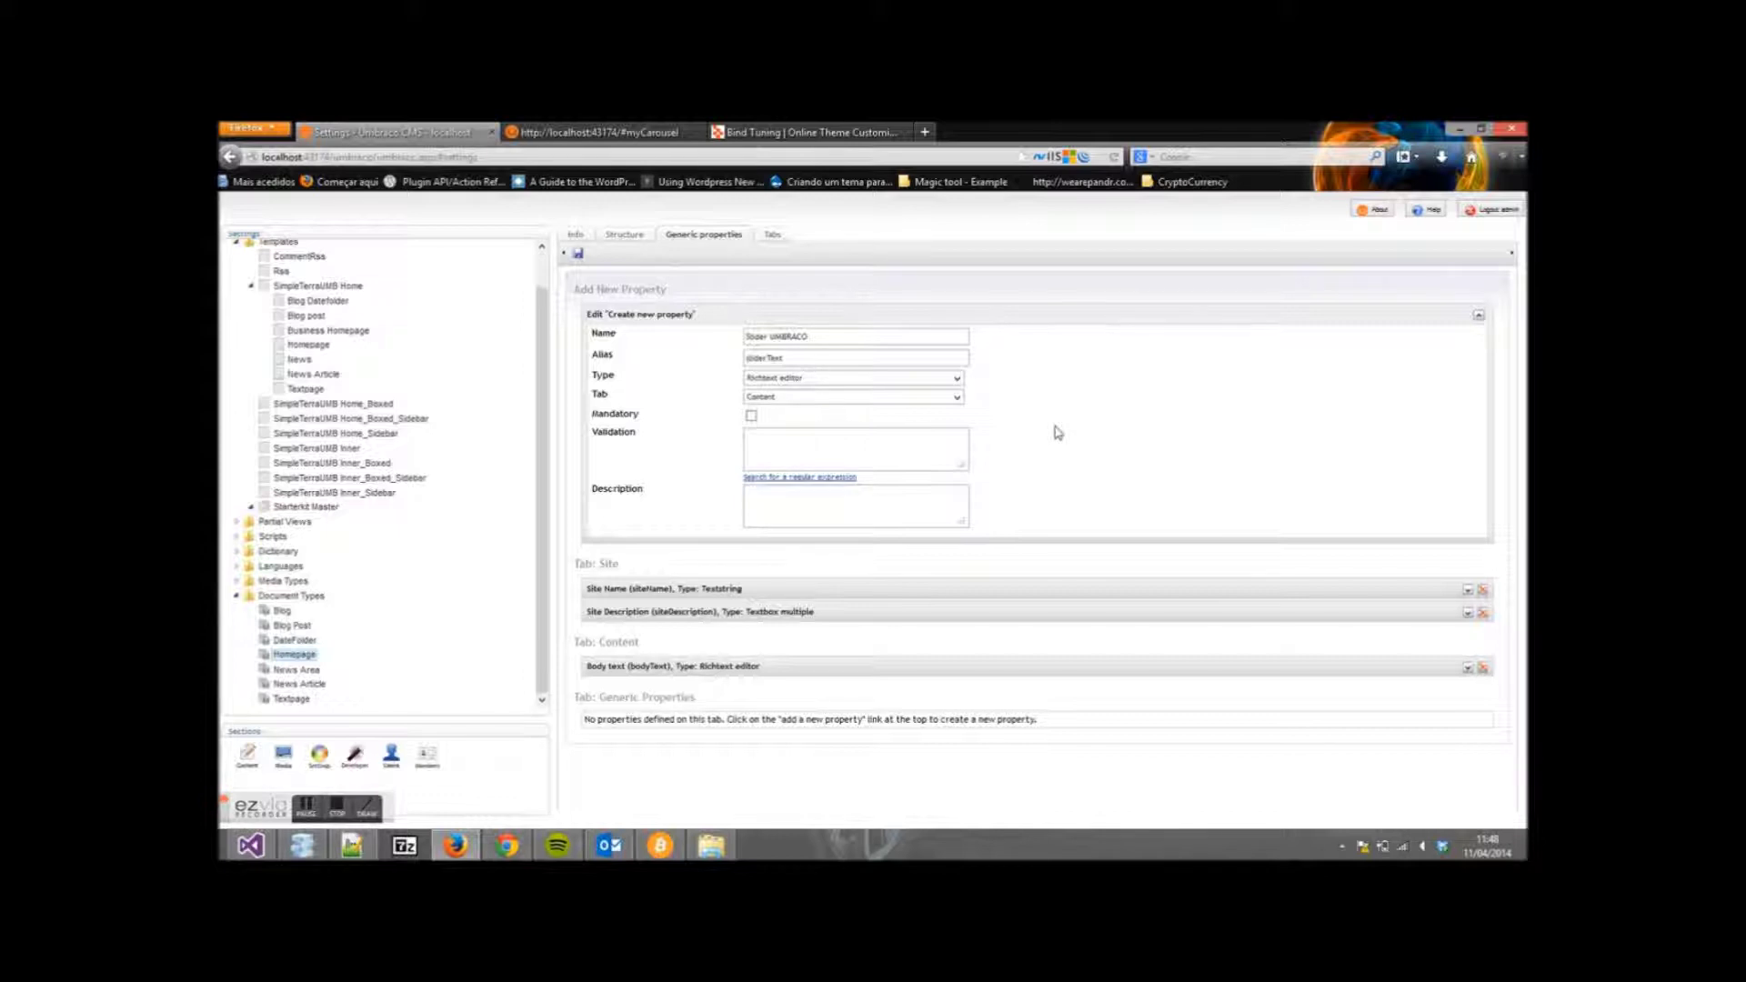
left_click(577, 257)
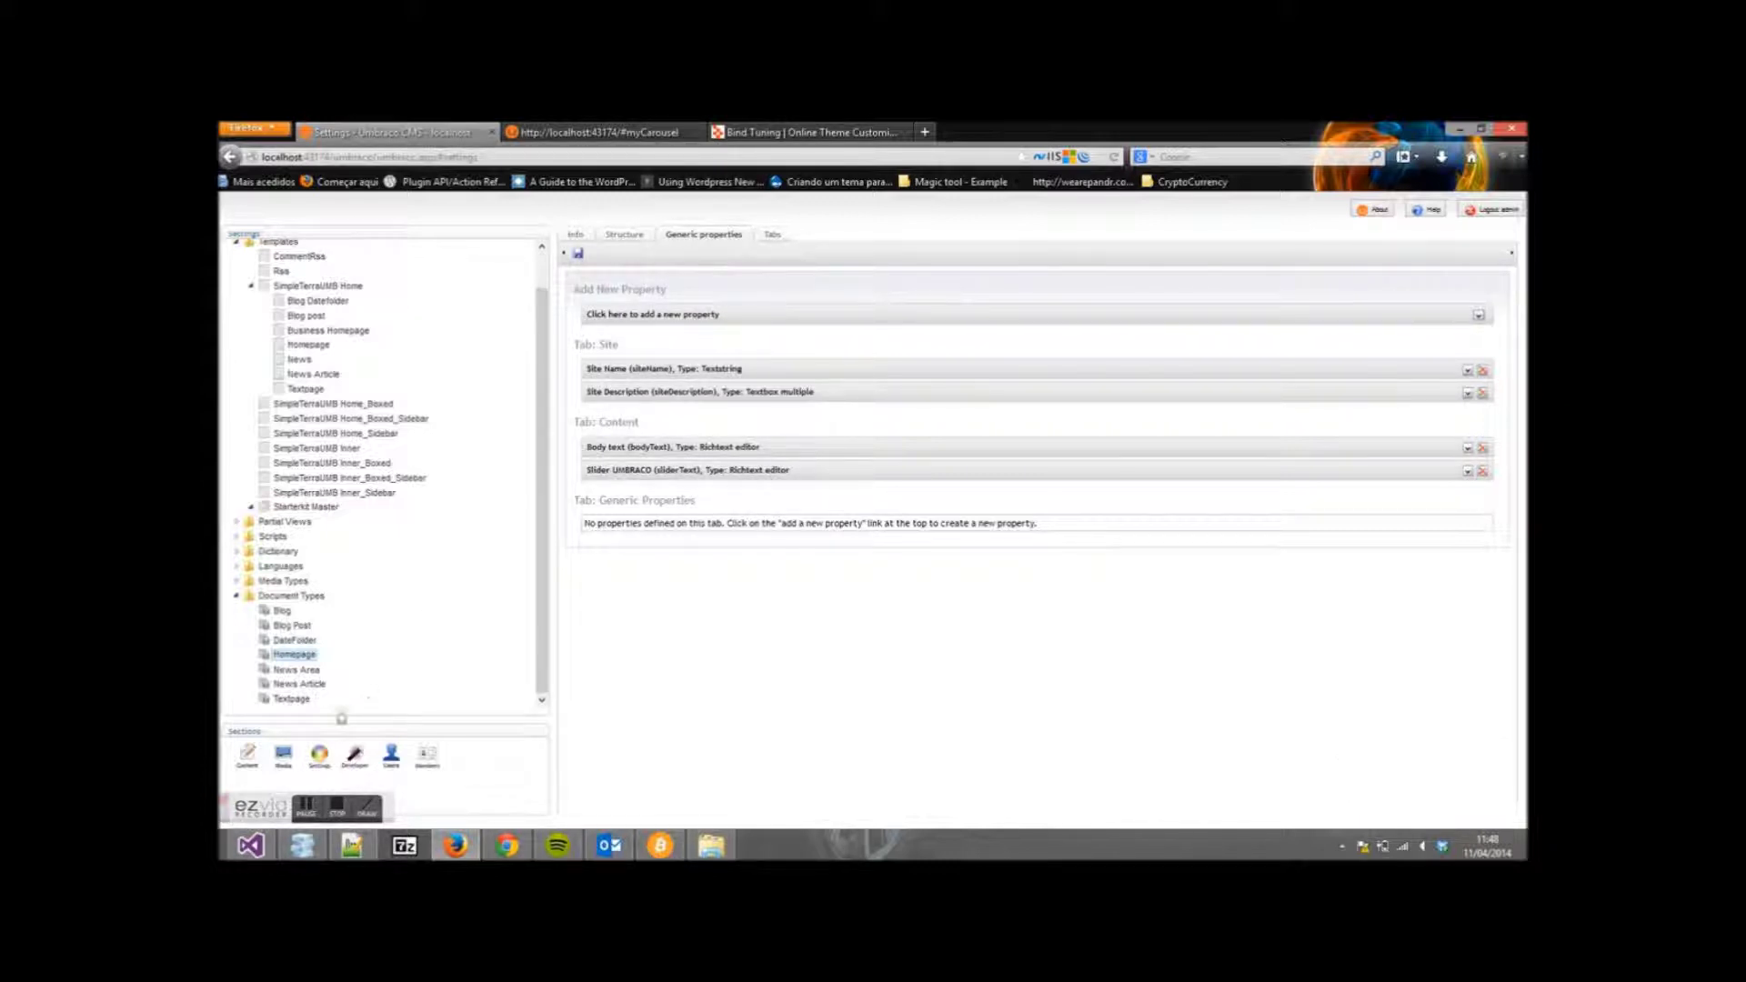
Step: View the Business Site's Content tab with the empty Slider UMBRACO editor, then go to Bind Tuning
left_click(249, 757)
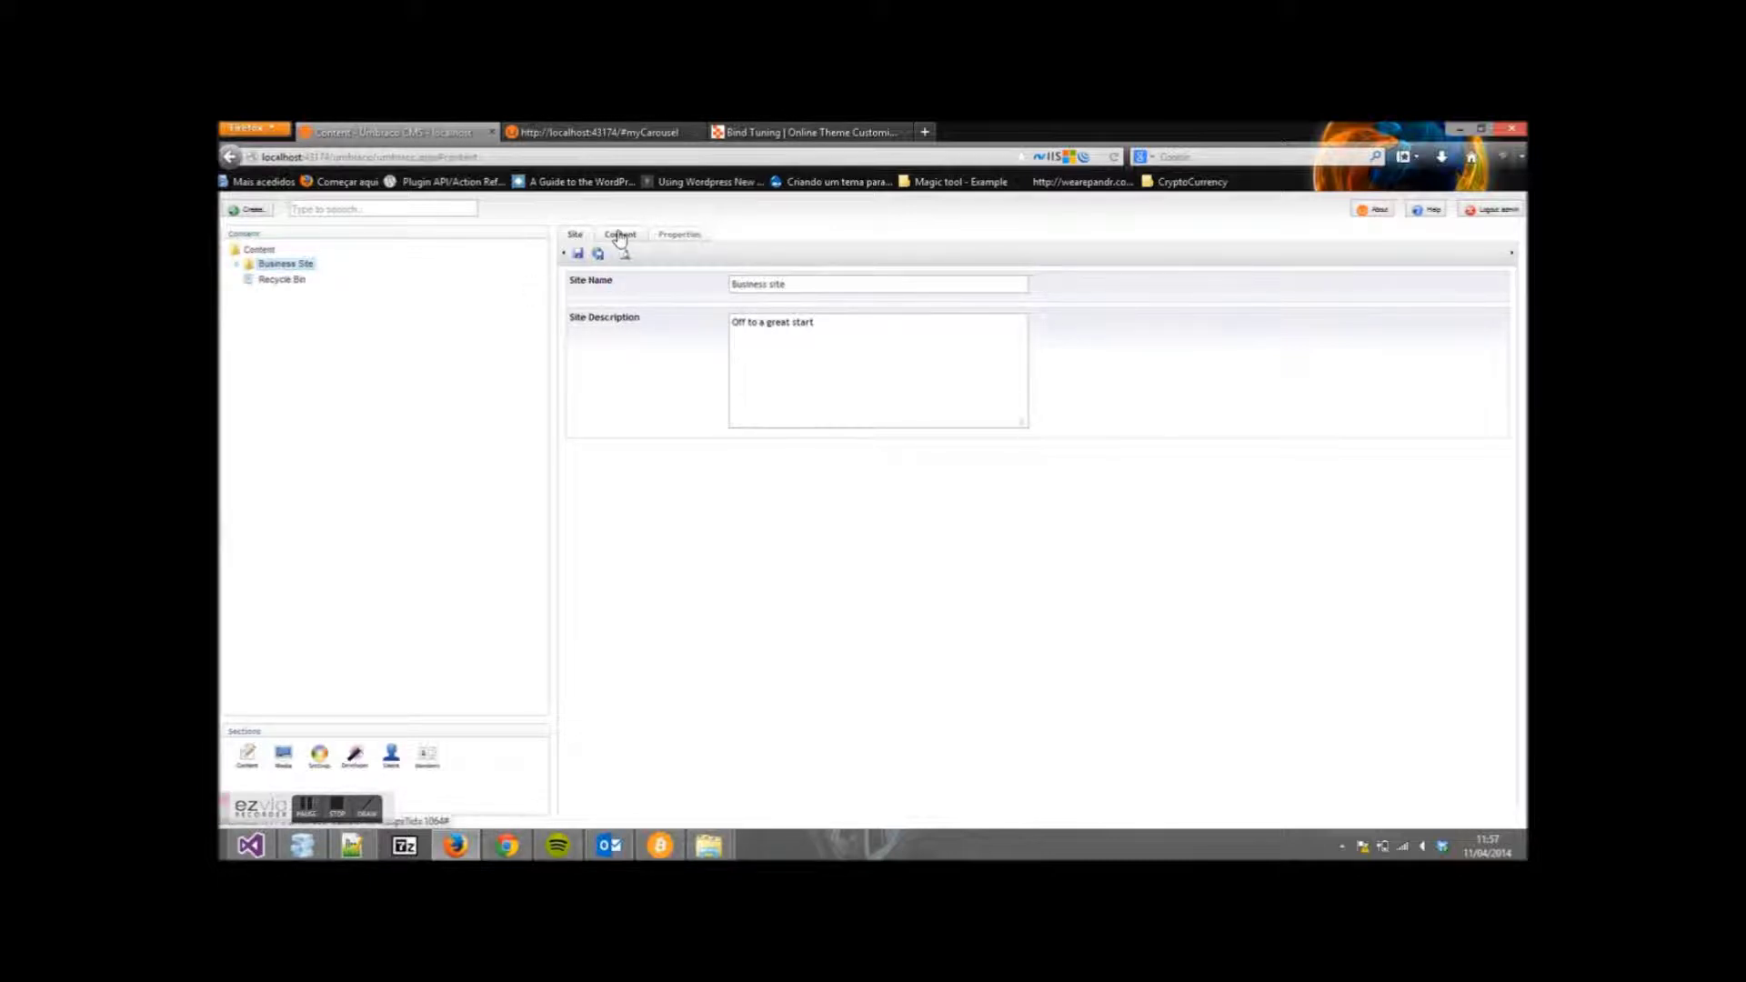
left_click(619, 236)
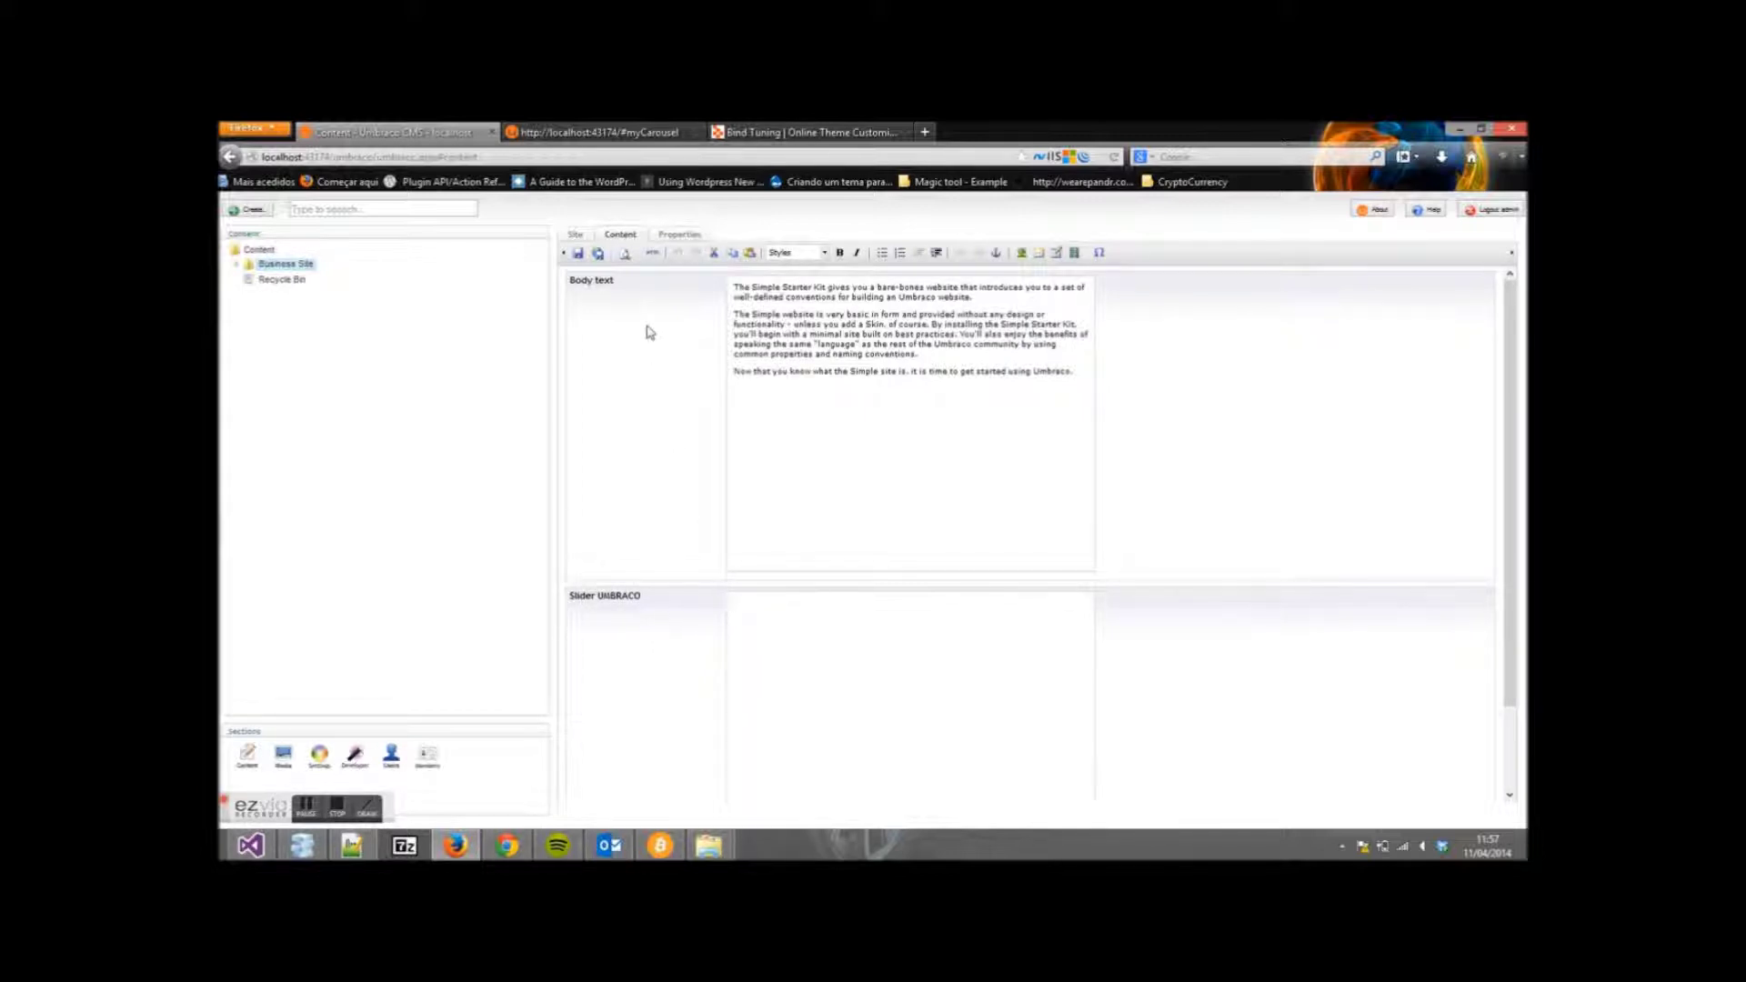
left_click(764, 132)
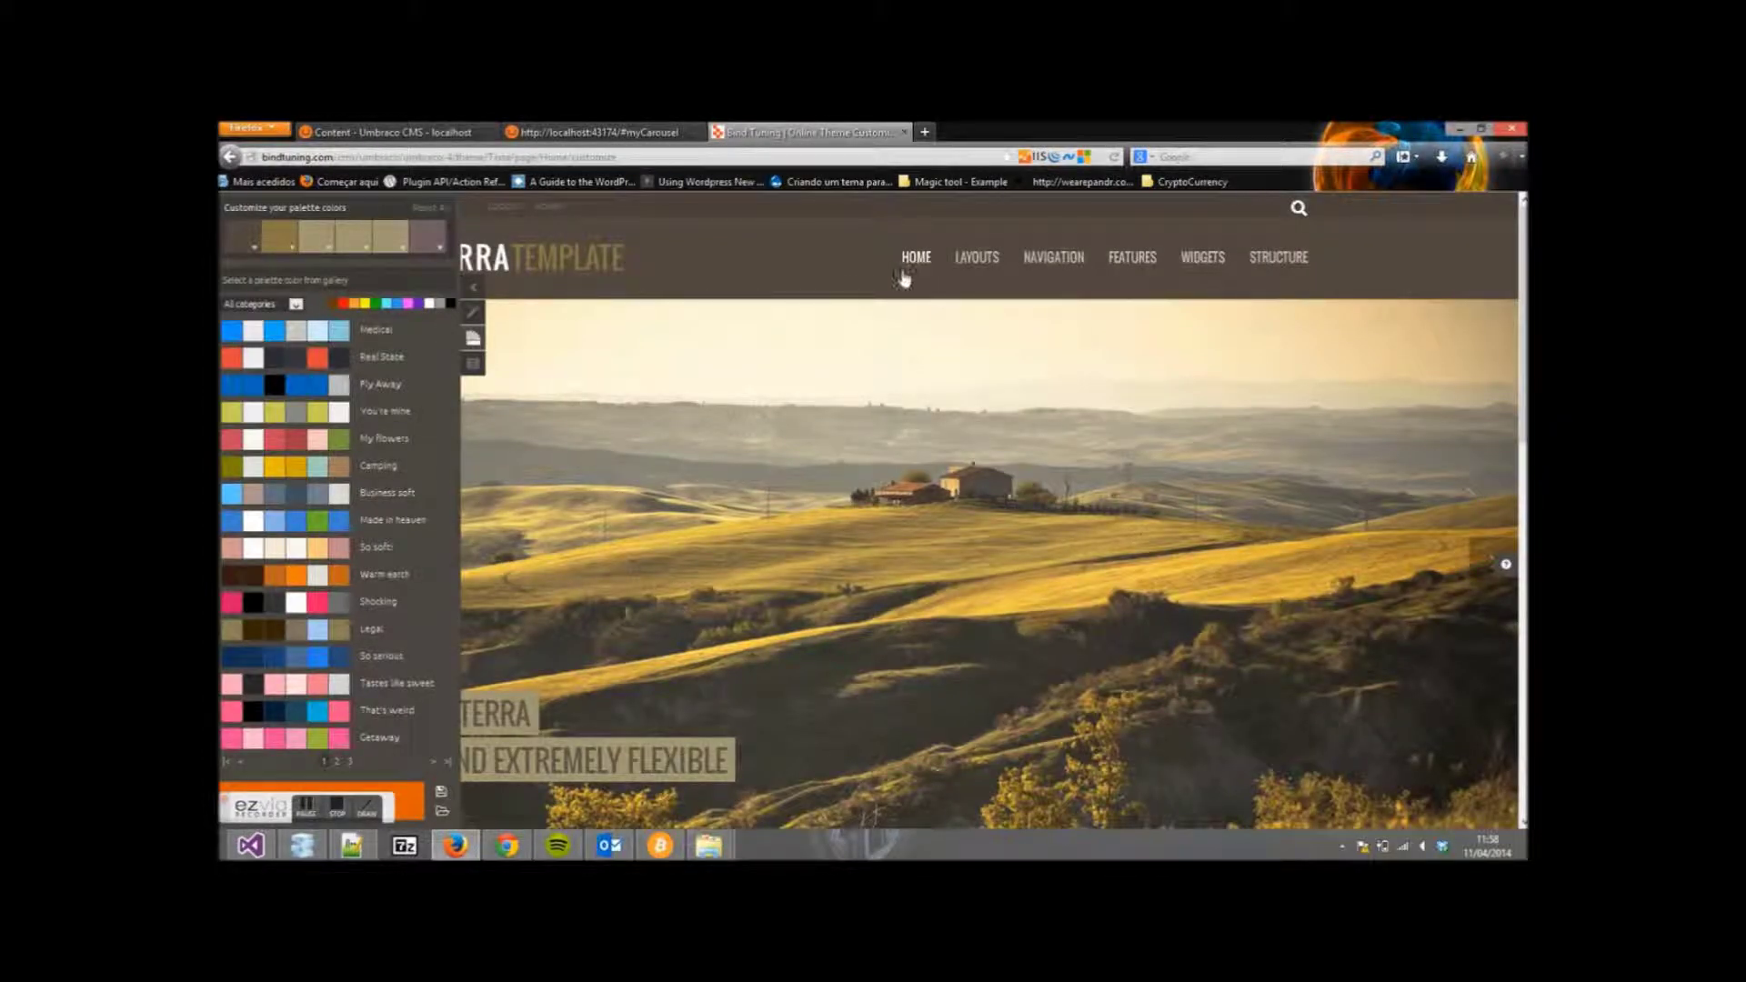
Step: Open the Terra template's Sliders widget page and try the demo carousel
mouse_move(1196, 264)
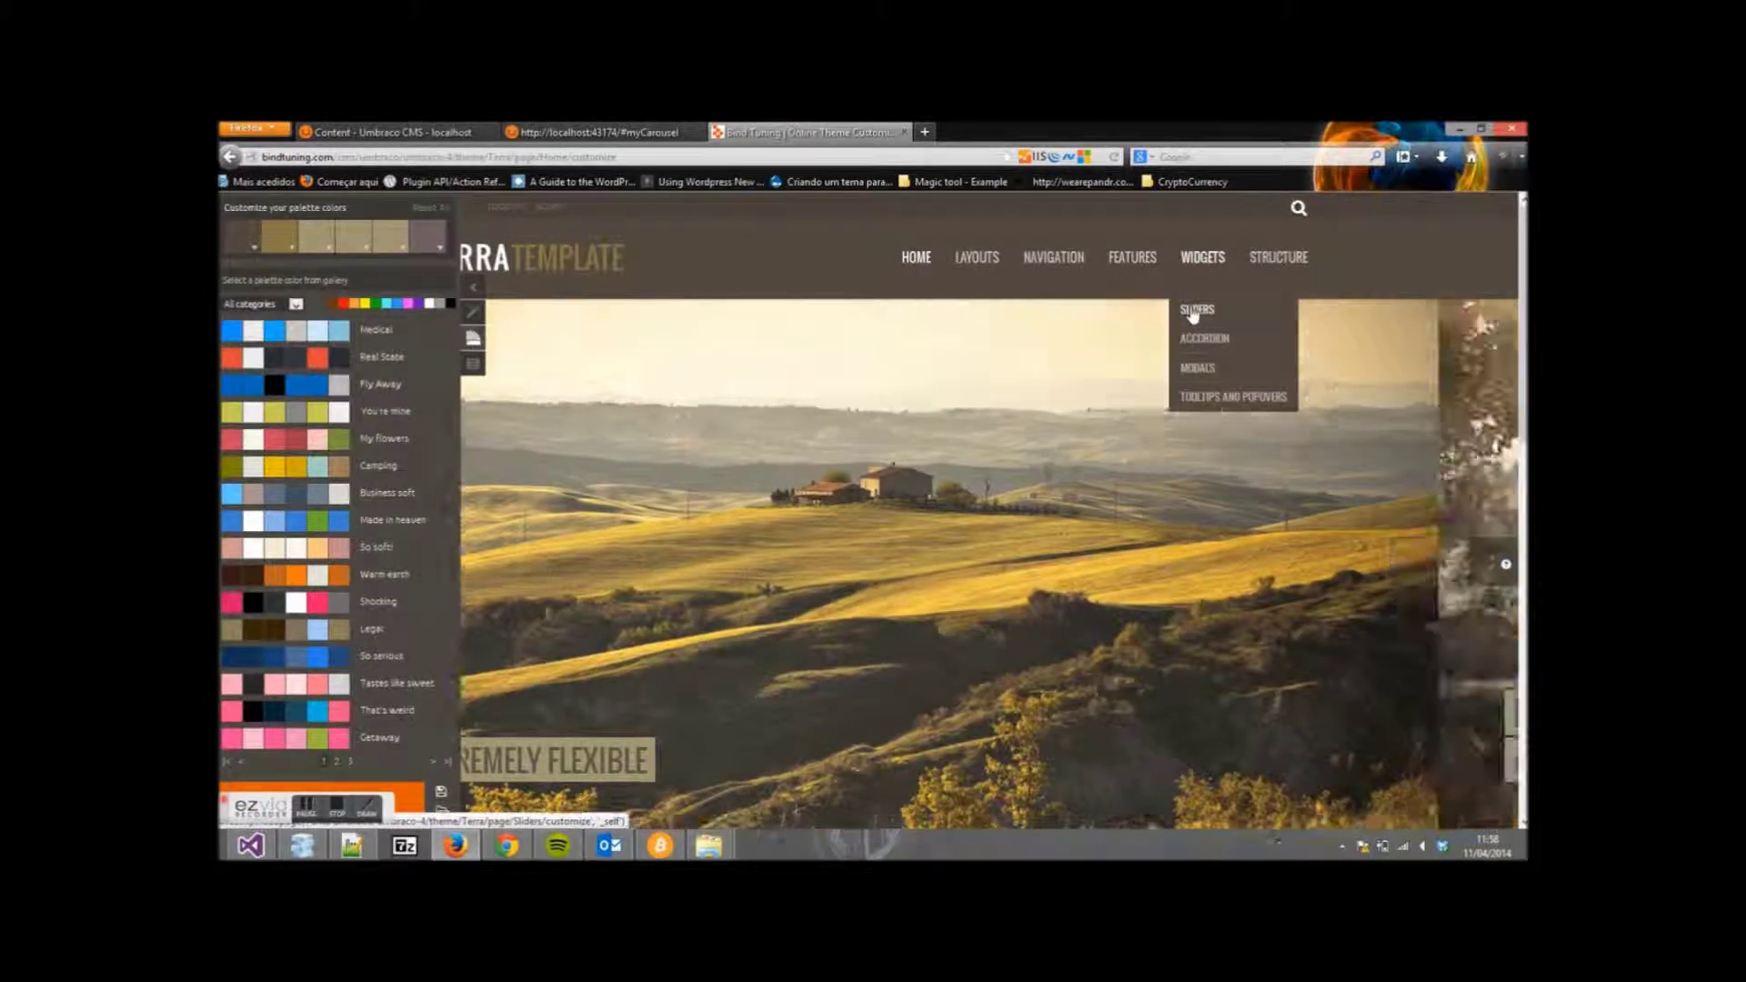
left_click(1195, 311)
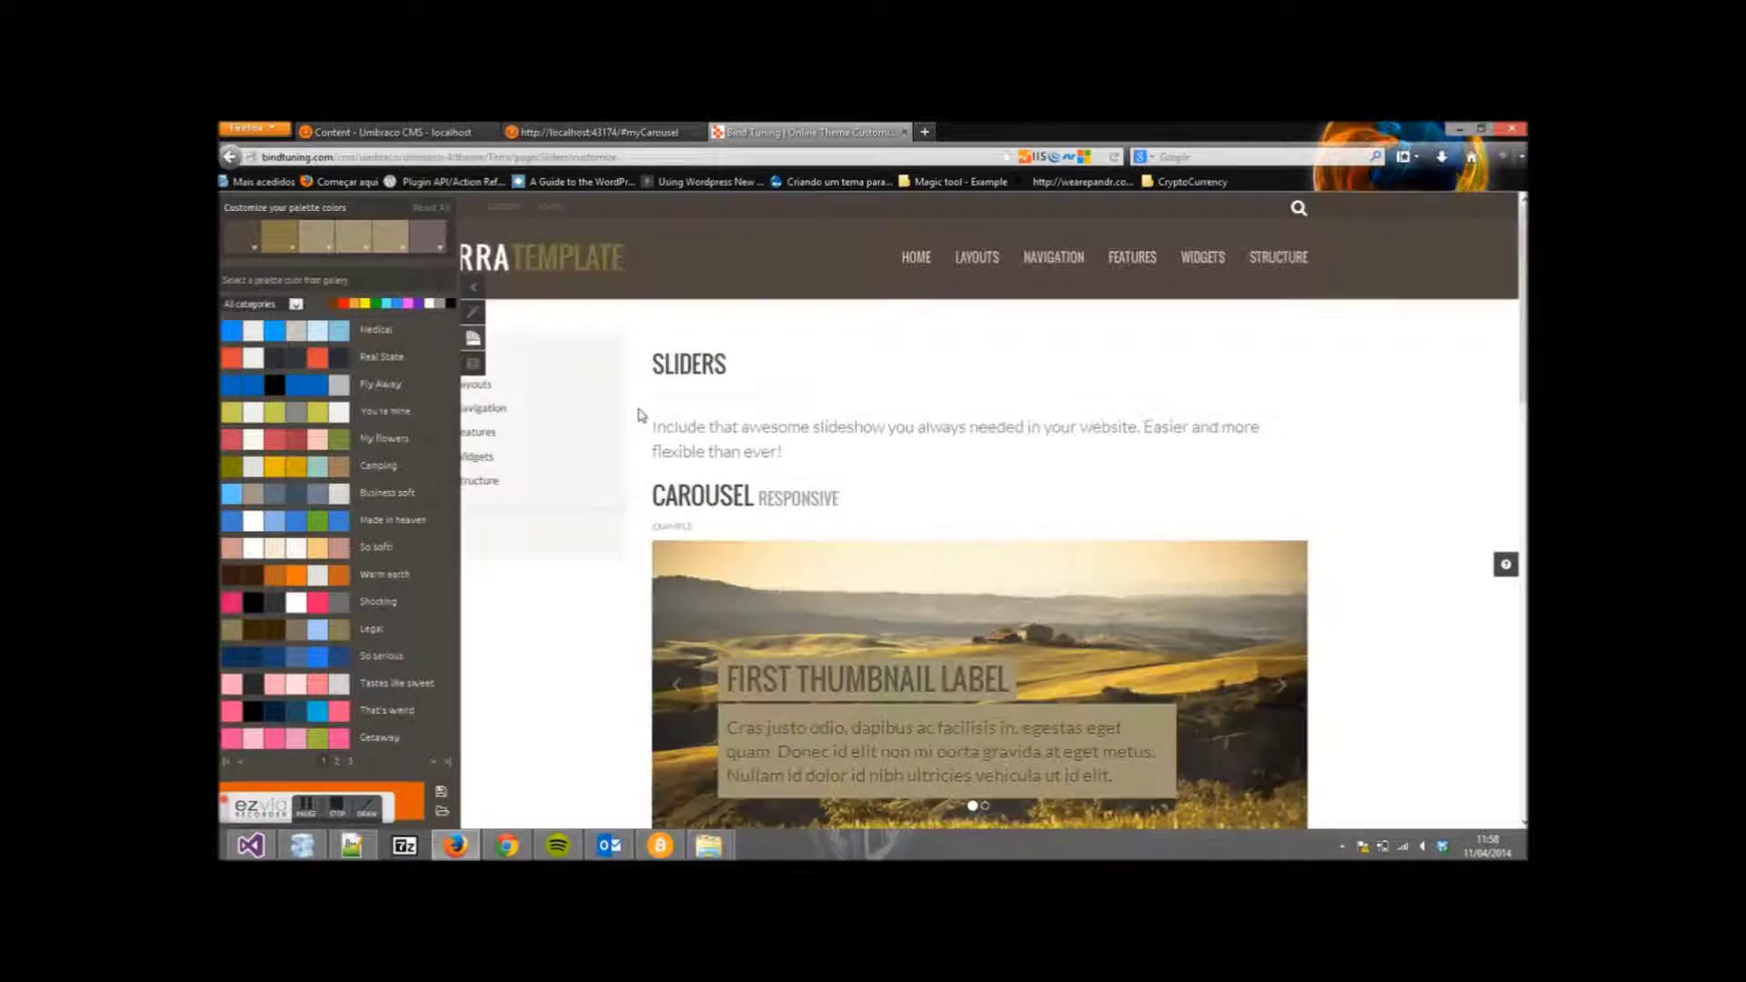
left_click_drag(1522, 217, 1521, 321)
left_click(1276, 375)
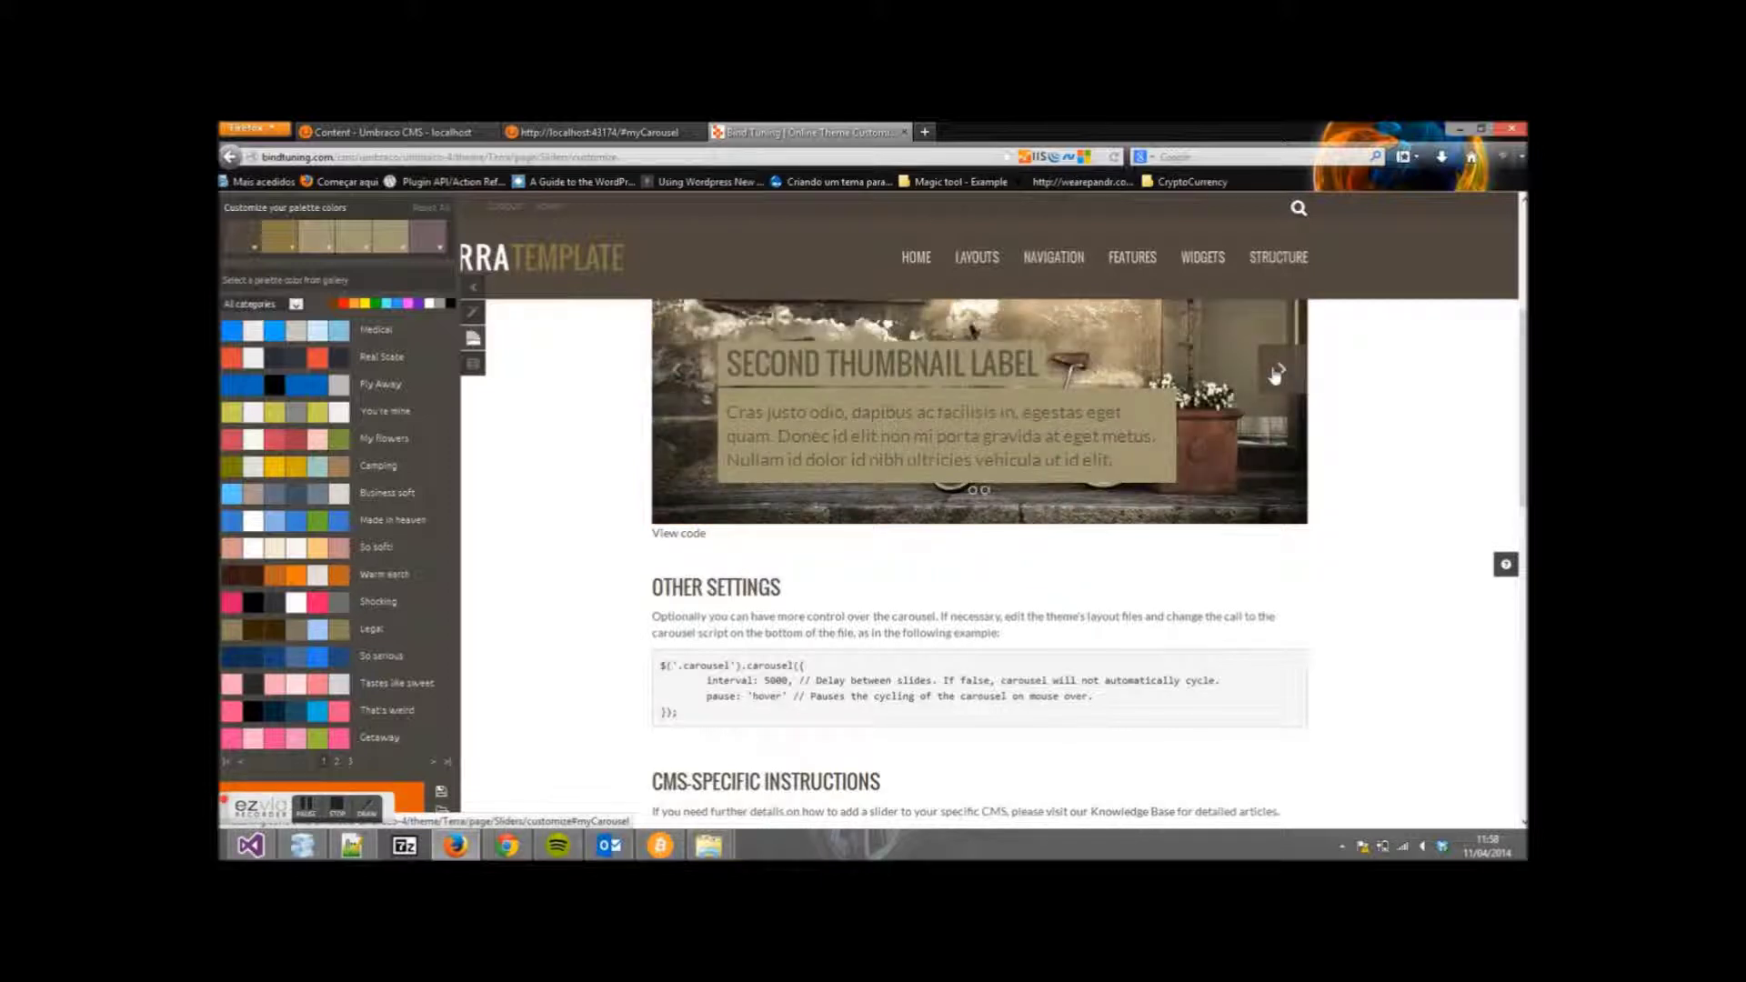
left_click(1276, 375)
Step: Reveal the carousel example's HTML code and select the myCarousel markup
scroll(1342, 380, "down", 2)
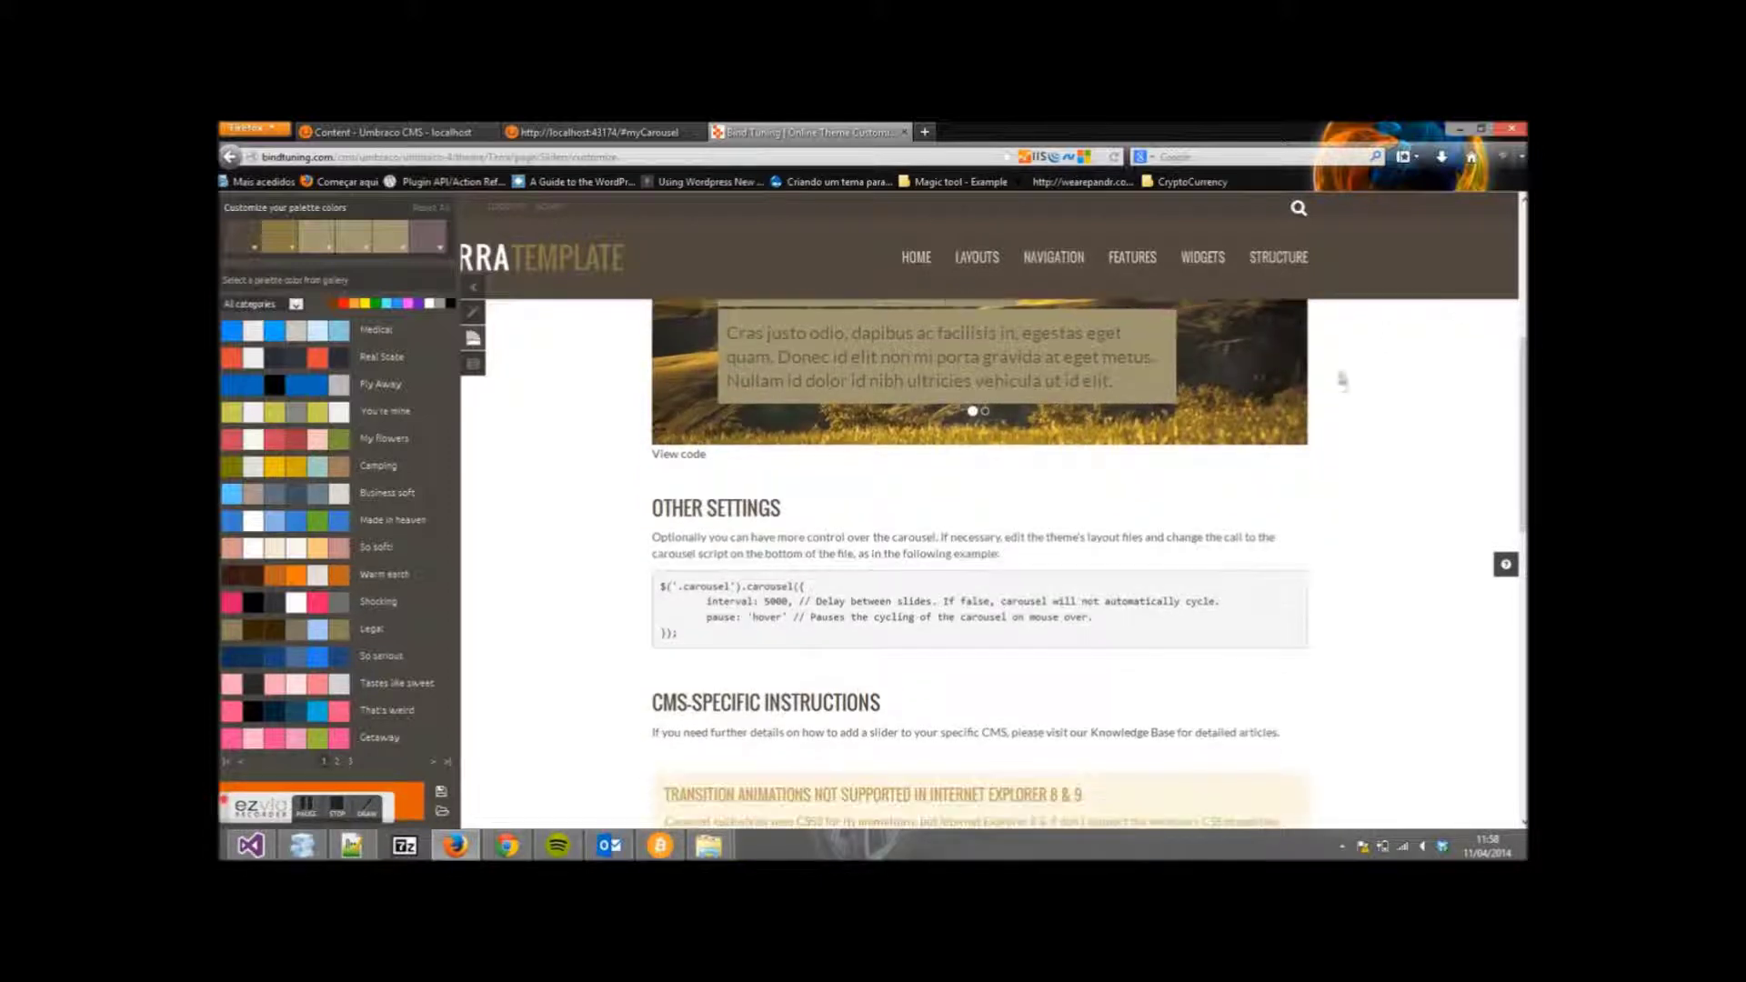
left_click(670, 457)
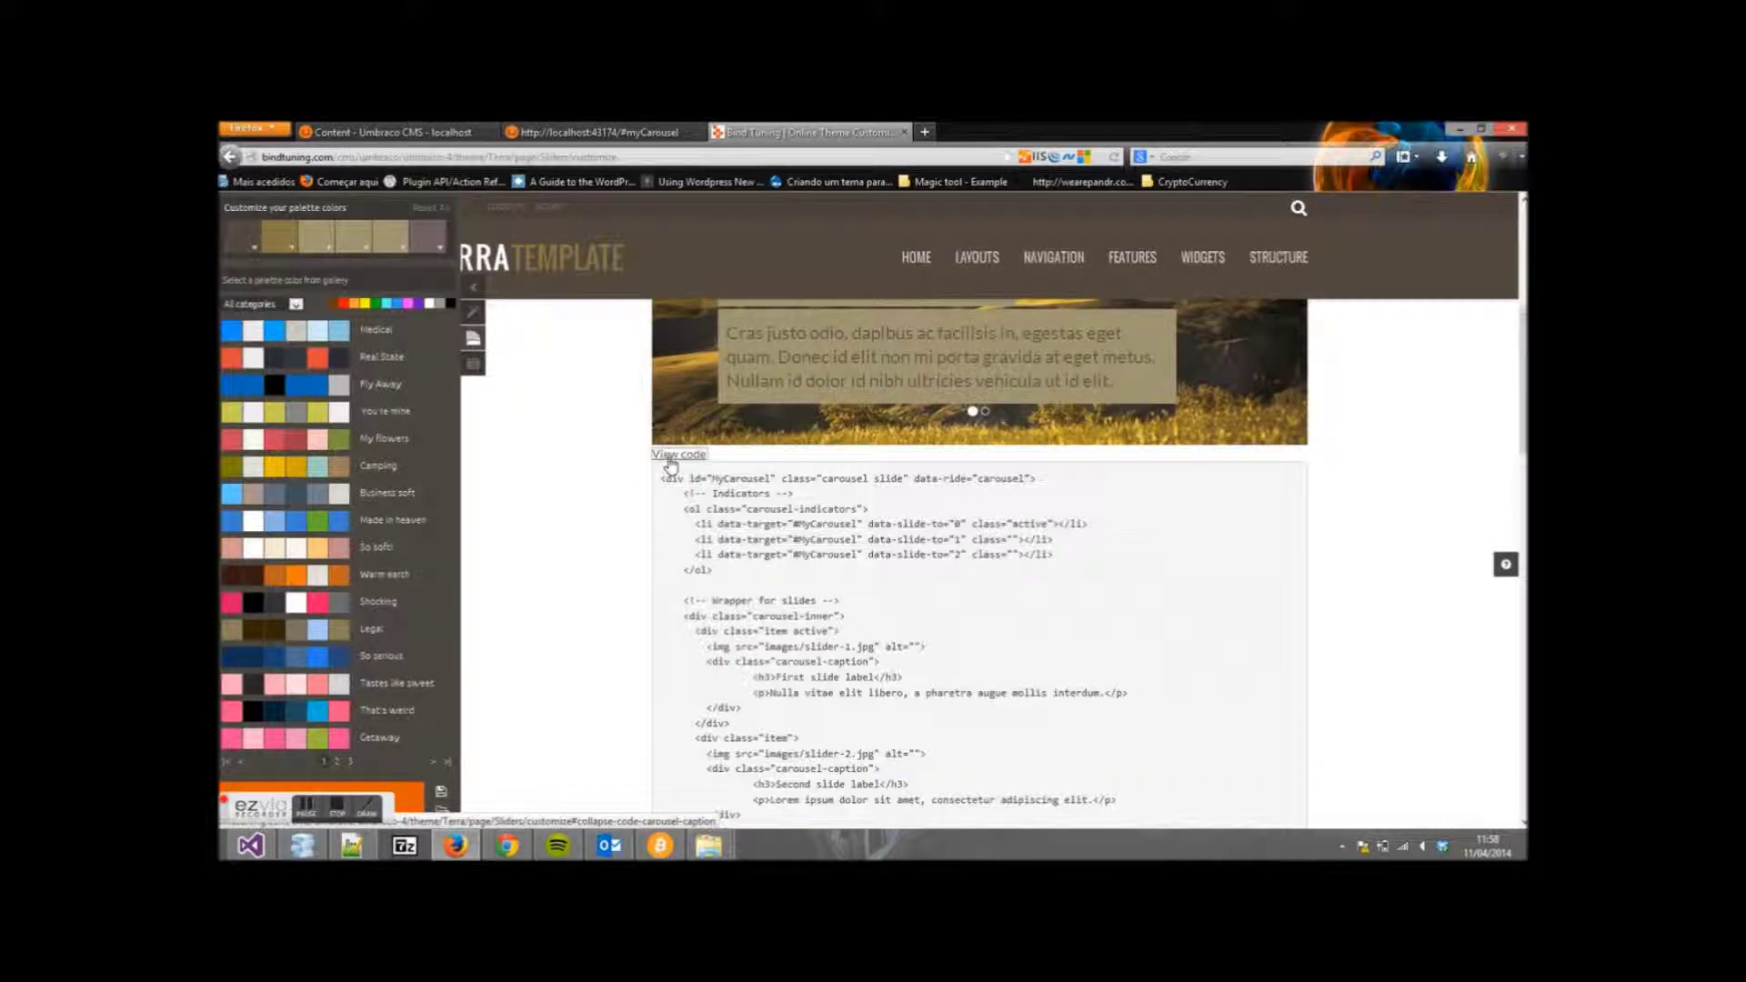
left_click_drag(663, 475, 712, 665)
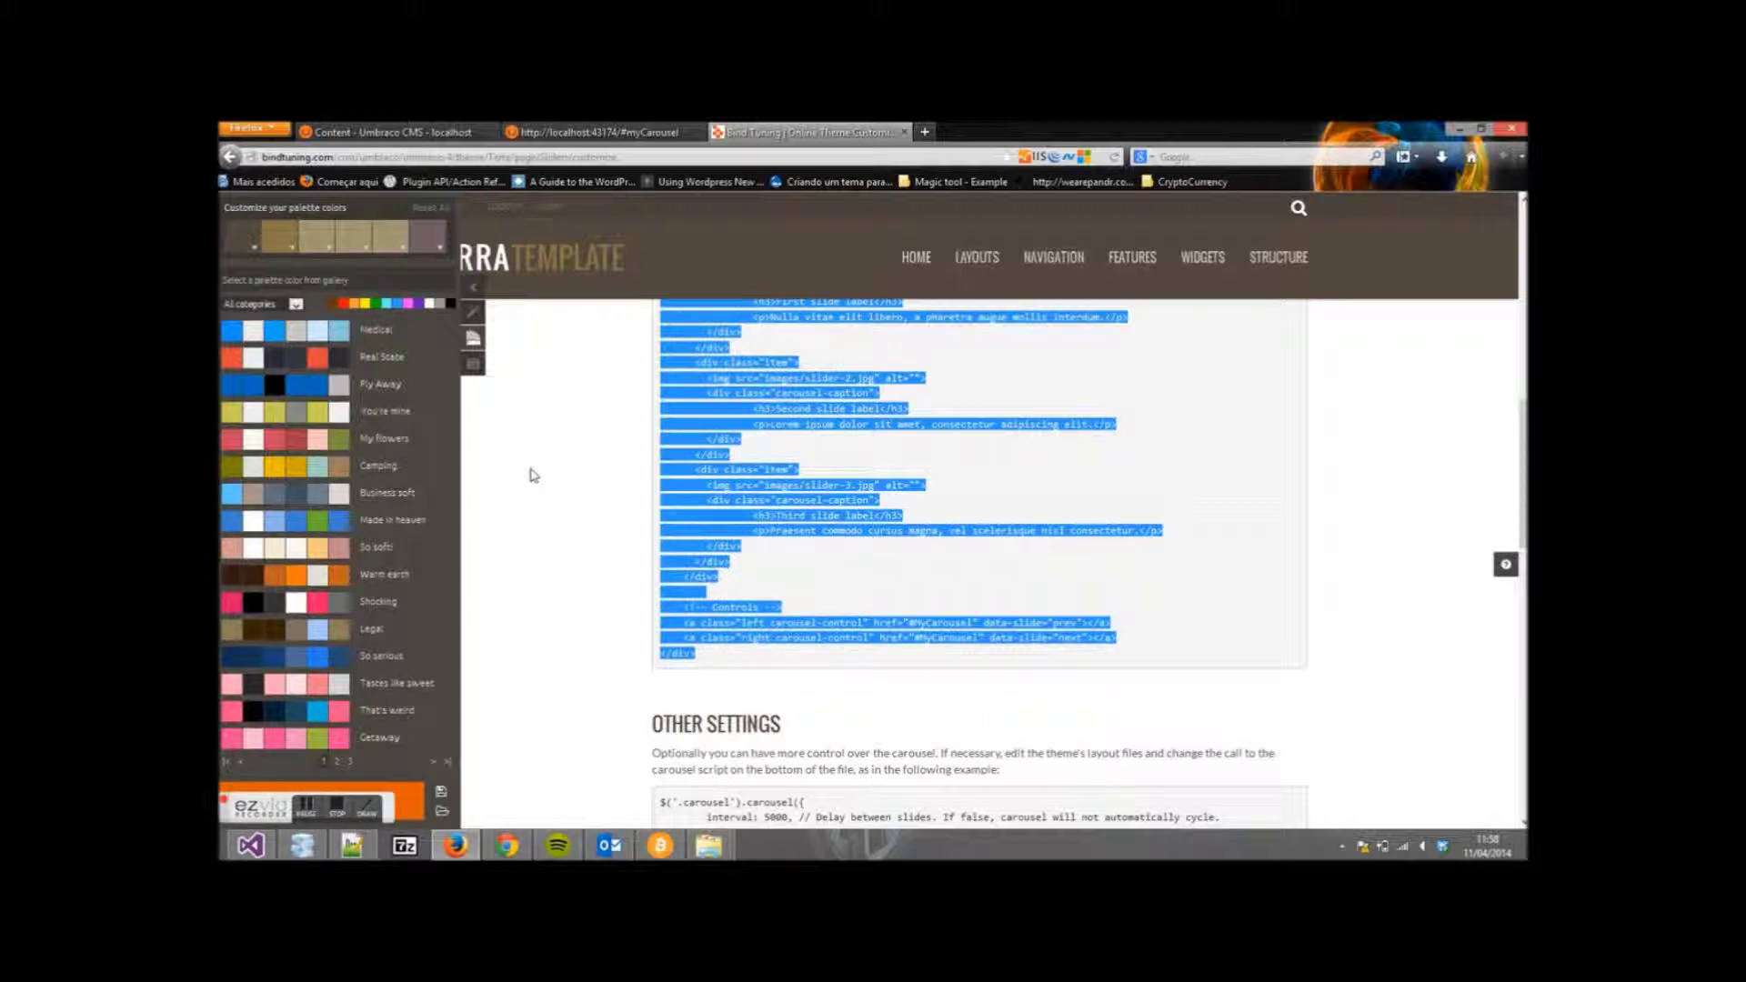
Step: Paste the myCarousel HTML into the Slider UMBRACO field's source view, then save and publish
left_click(433, 135)
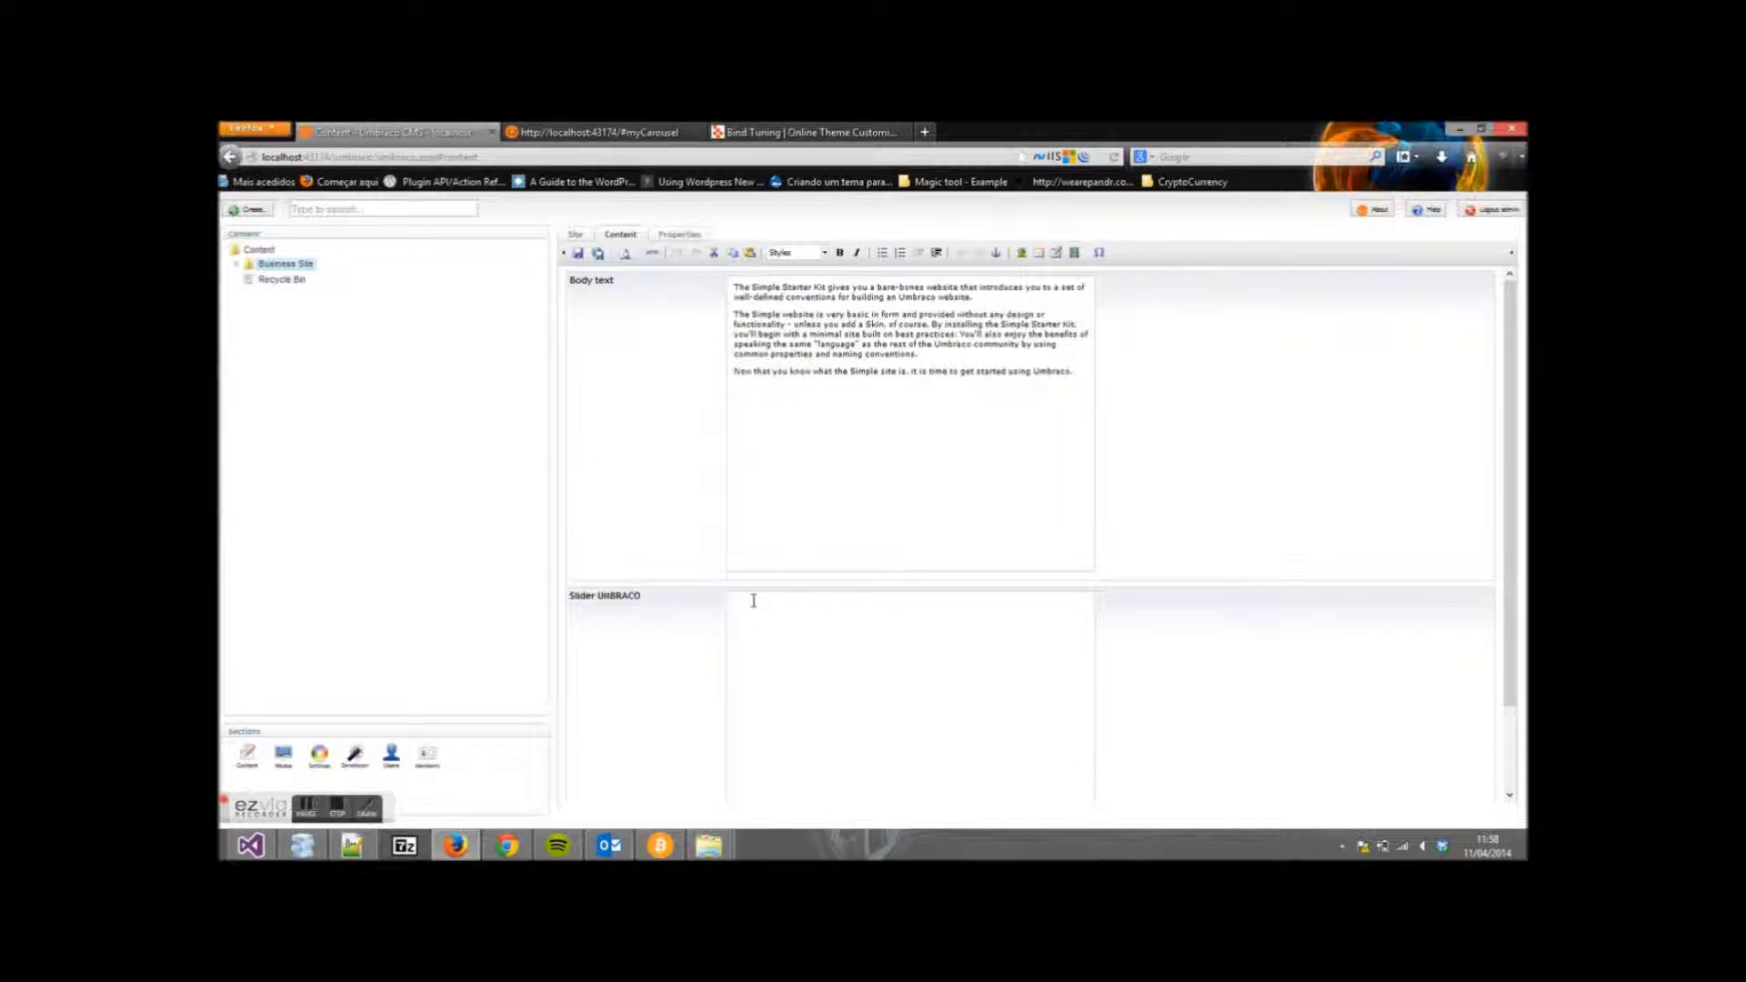
left_click(657, 253)
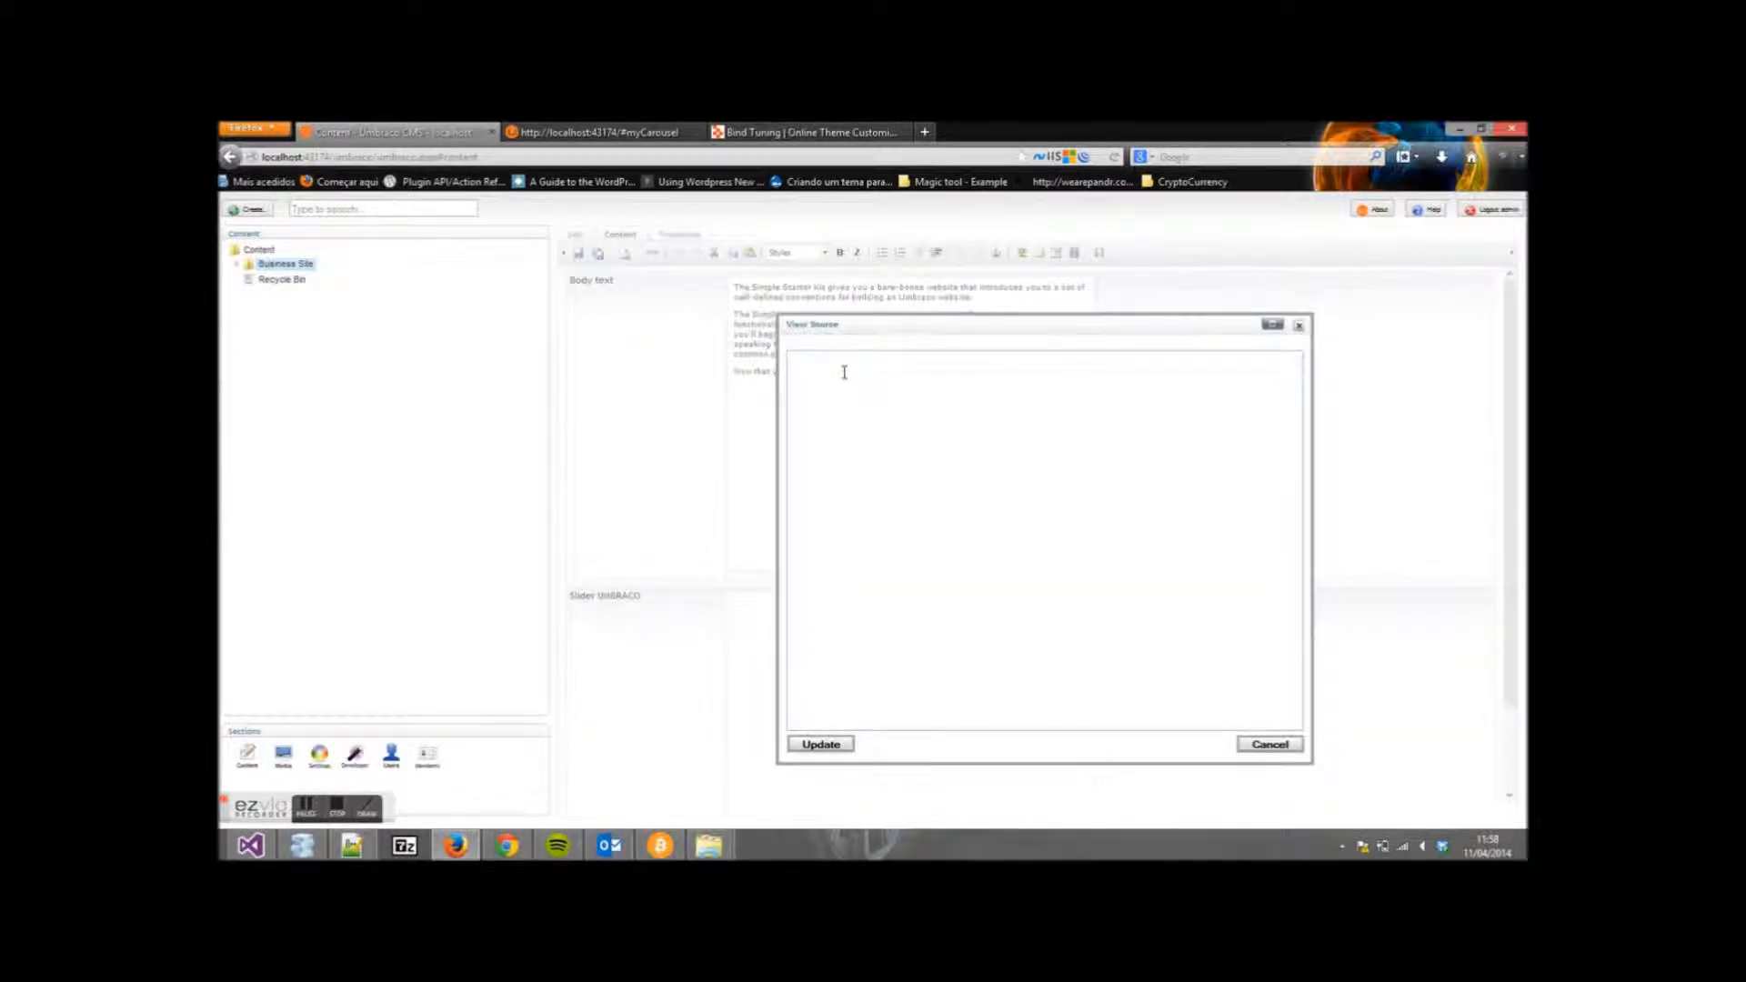
type("<div id=\"myCarousel\" class=\"carousel slide\">   <!-- Carousel items -->   <div class=\"carousel-inner\">     <div class=\"active item\">                 <img src=\"http://bindtuning.com/cms/umbraco/umbraco-4/theme/Terra/page/Home/demoimages/home-slider-1.jpg\" style=\"width:100%\"/>                 <div class=\"carousel-caption\">                 <h3>First slide label</h3>                 <p>Nulla vitae elit libero, a pharetra augue mollis interdum.</p>         </div>     </div>     <div class=\"item\">                 <img src=\"http://bindtuning.com/cms/umbraco/umbraco-4/theme/Terra/page/Home/demoimages/home-slider-2.jpg\" style=\"width:100%\"/>                 <div class=\"carousel-caption\">                 <h3>Second slide label</h3>                 <p>Lorem ipsum dolor sit amet, consectetur adipiscing elit.</p>         </div>     </div>   </div>   <!-- Carousel nav -->   <a class=\"carousel-control left\" href=\"#myCarousel\" data-slide=\"prev\"></a>   <a class=\"carousel-control right\" href=\"#myCarousel\" data-slide=\"next\"></a> </div>")
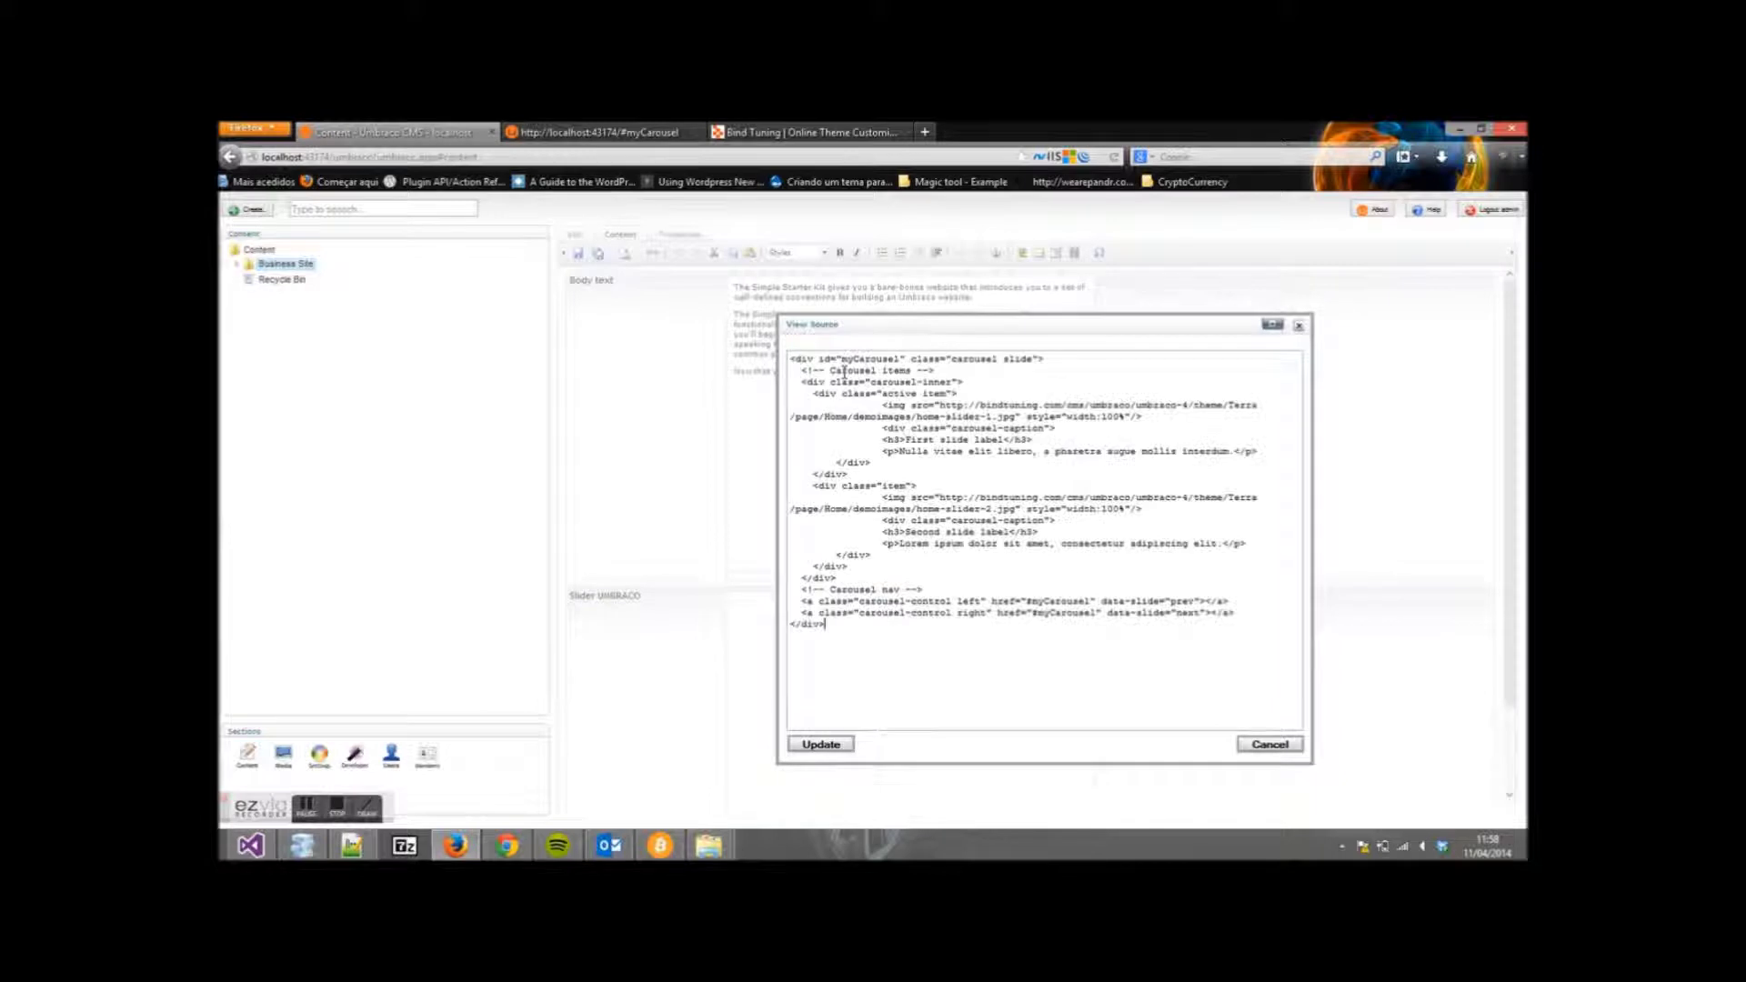
left_click(821, 744)
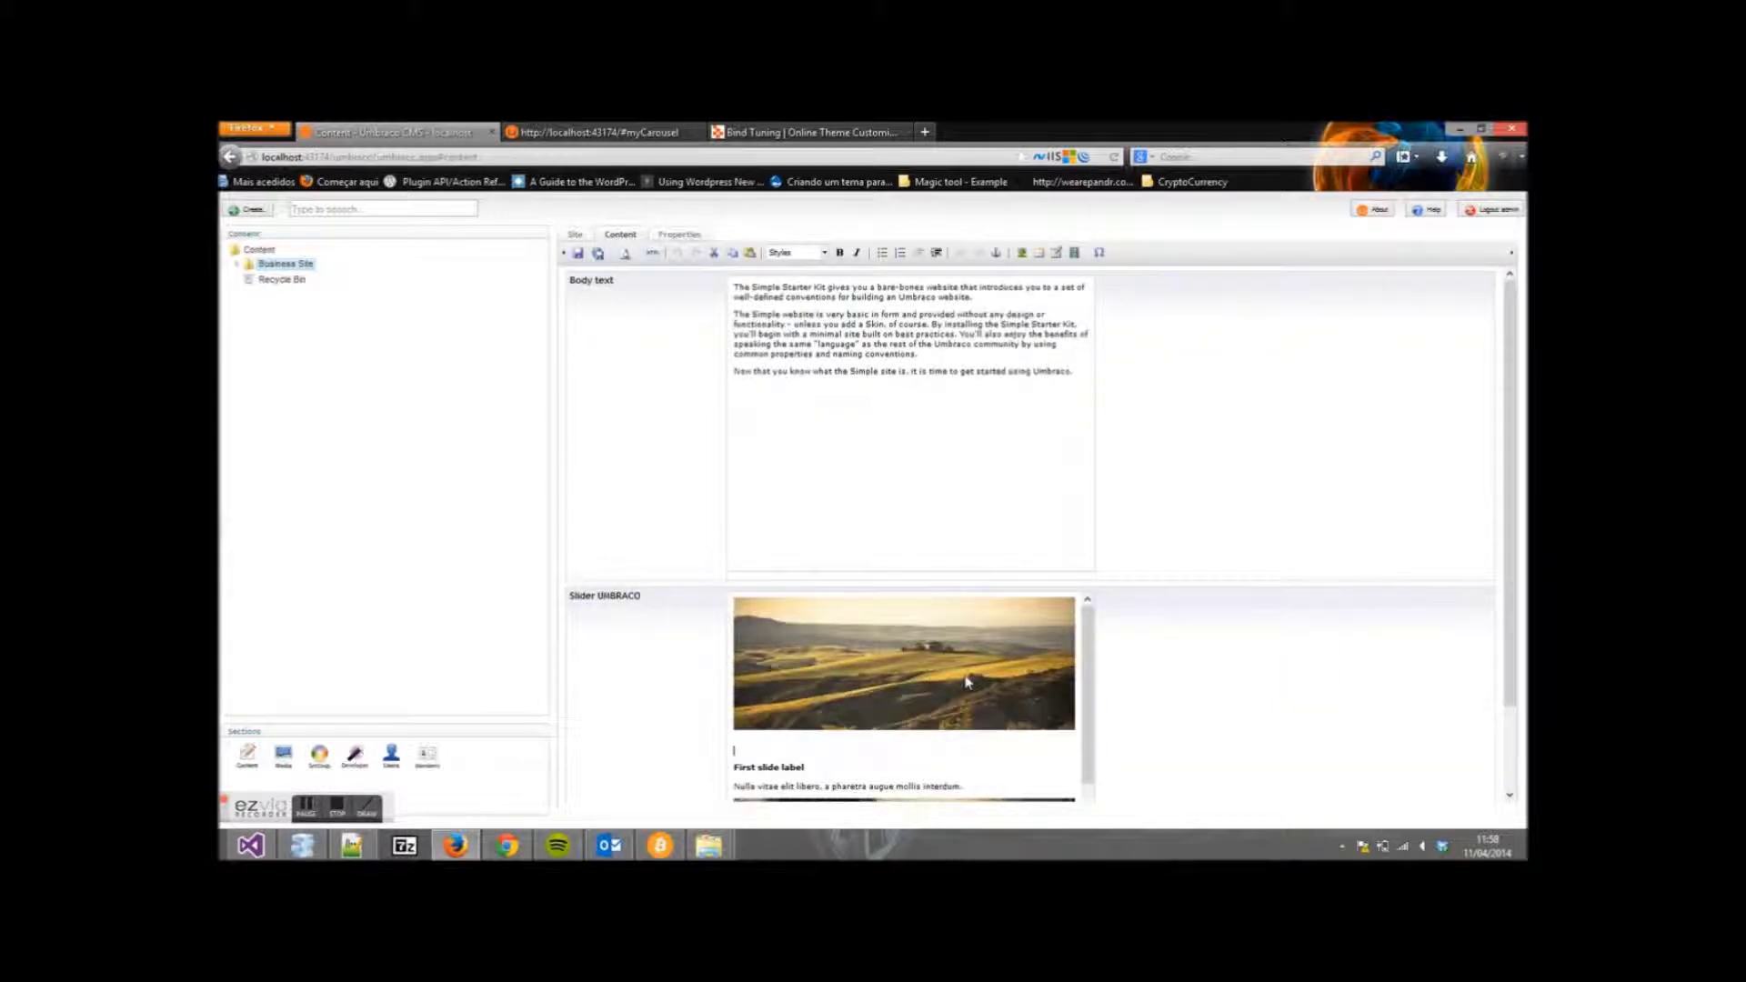
left_click(599, 255)
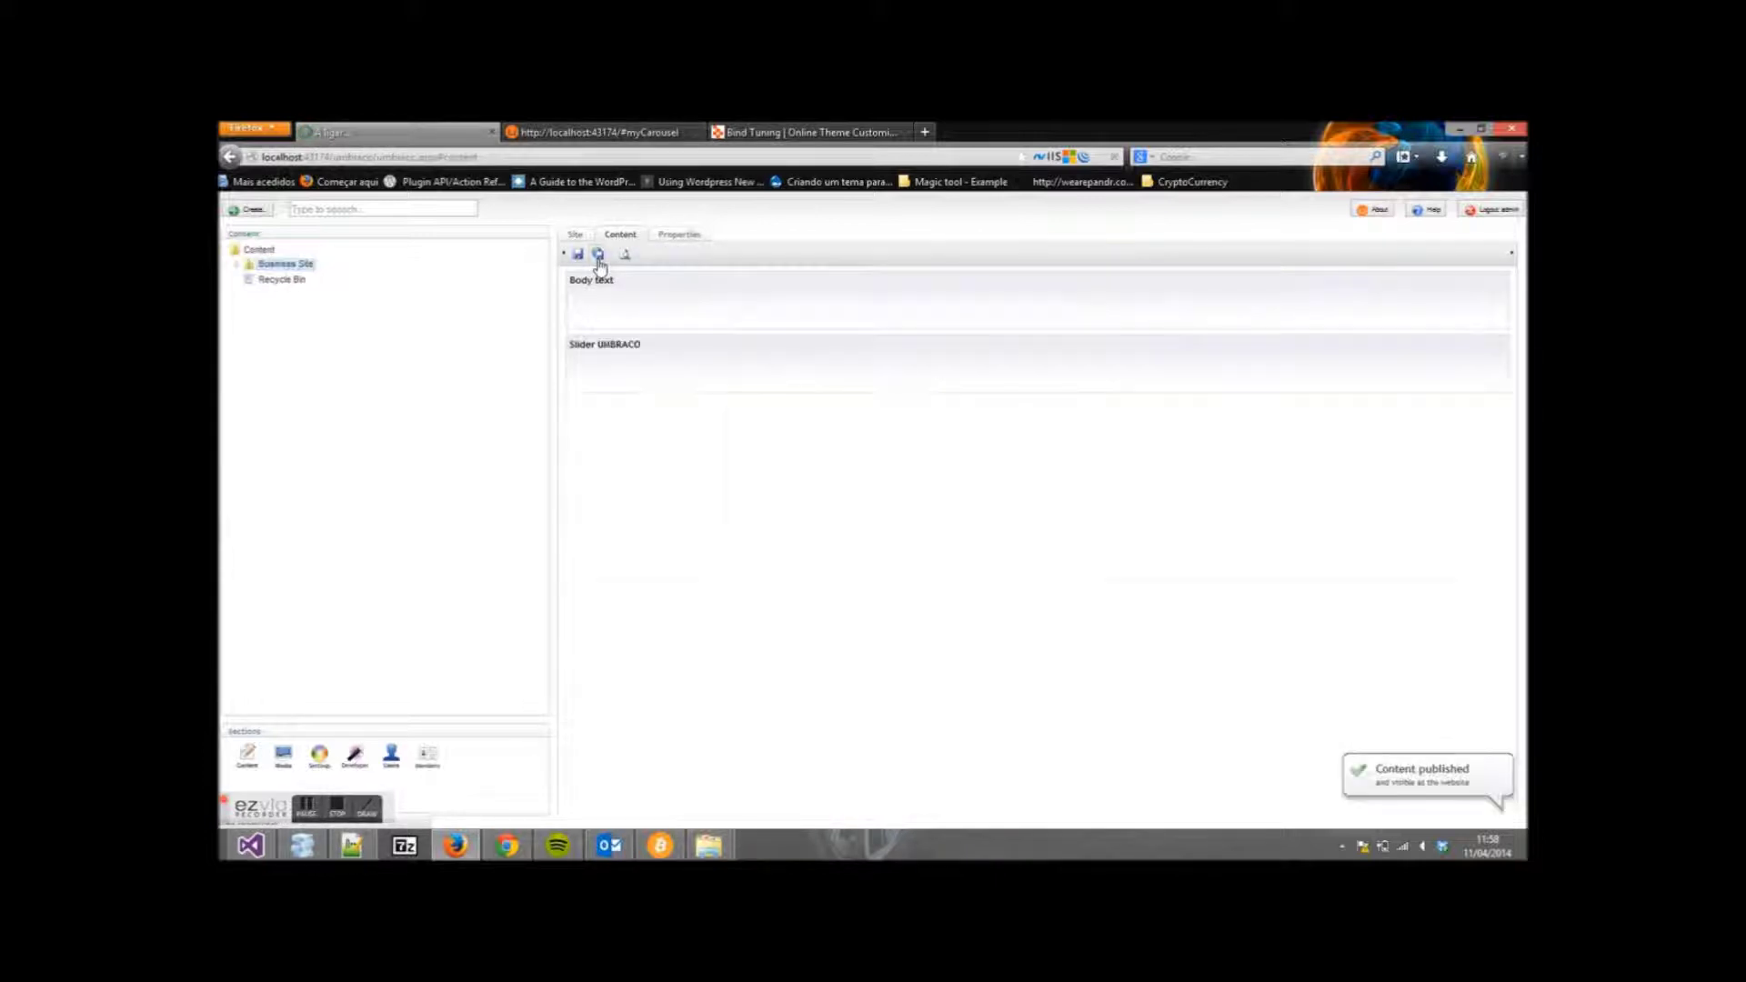
Step: View the live homepage showing the landscape carousel with its First Slide Label
left_click(597, 139)
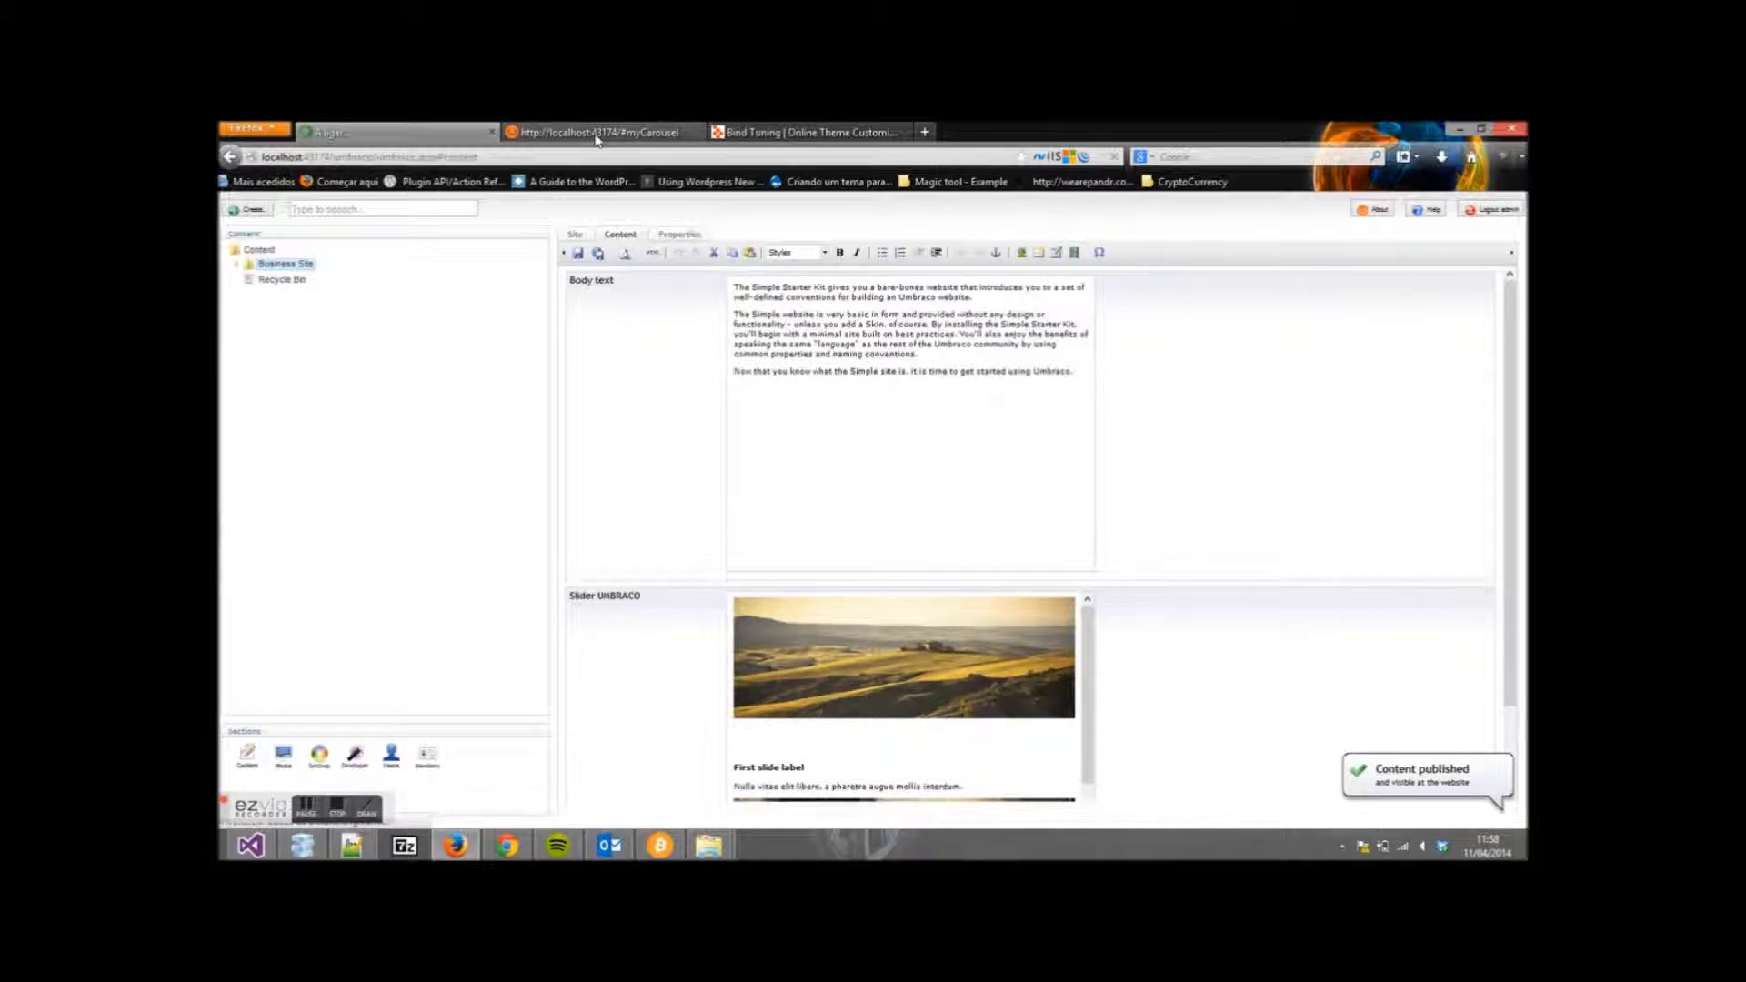